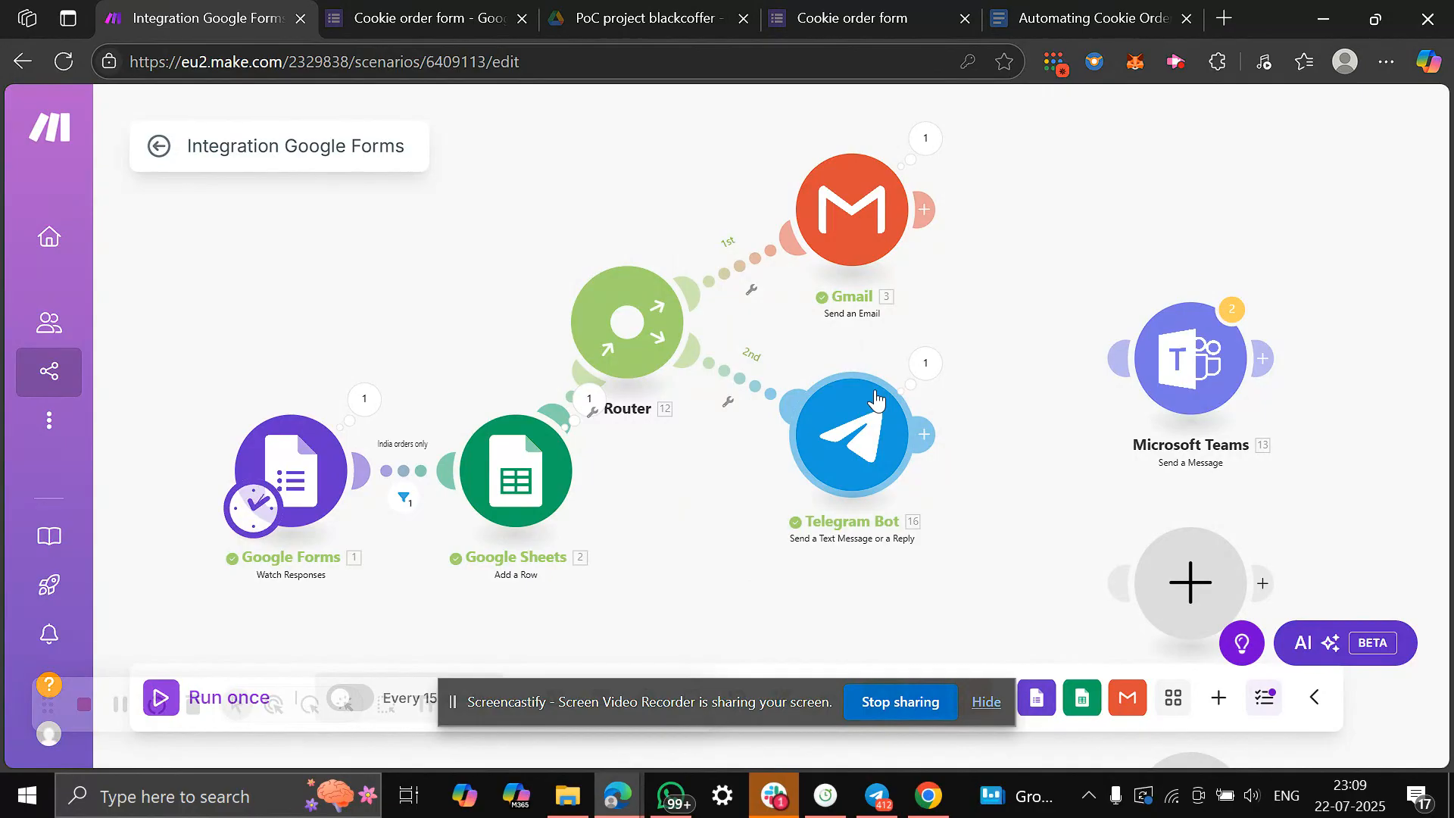
Review the Google Forms trigger module's connection, form ID and limit, and check the Cookie order form's responses.
left_click(286, 477)
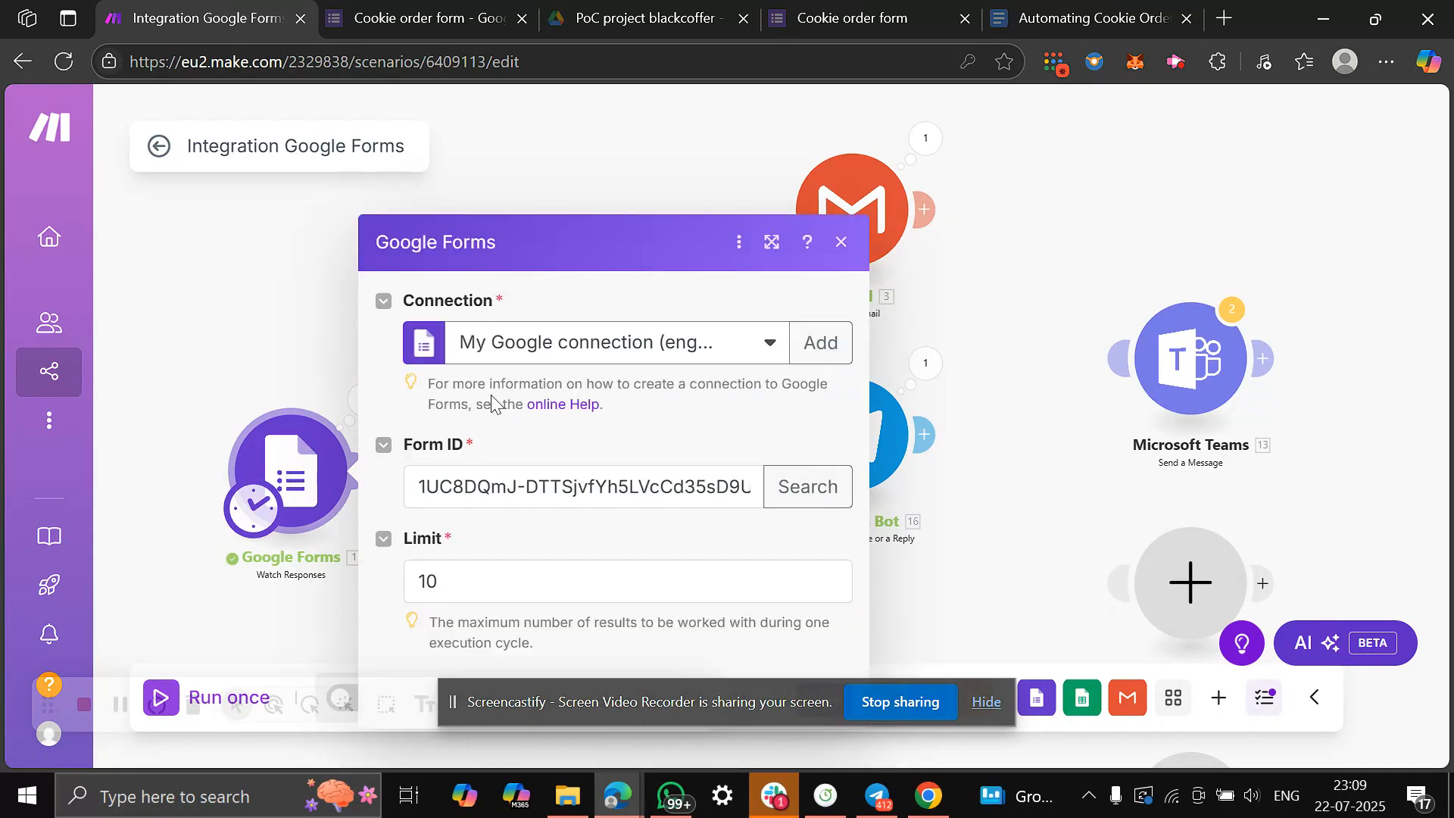
left_click(839, 242)
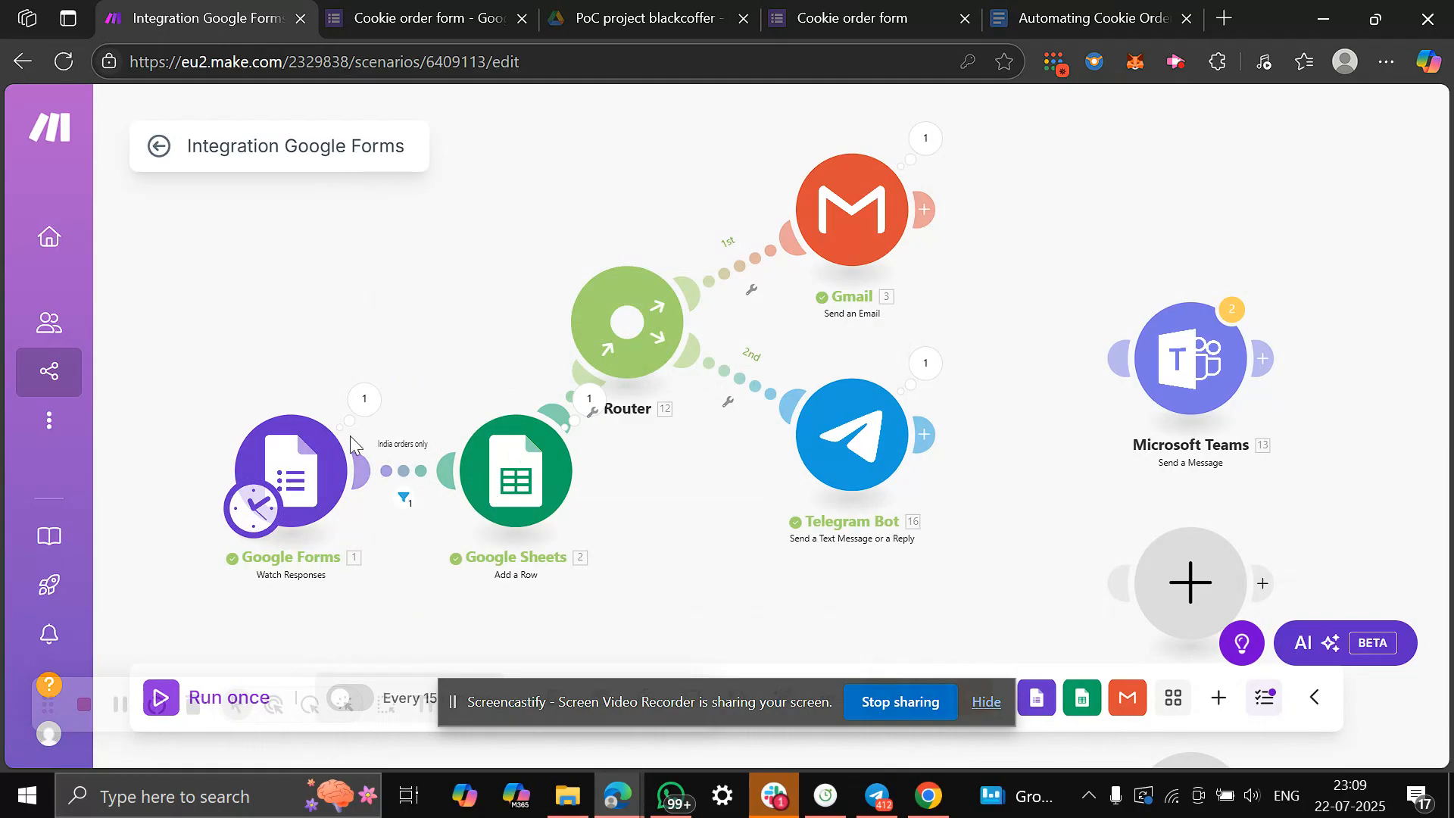
left_click(413, 30)
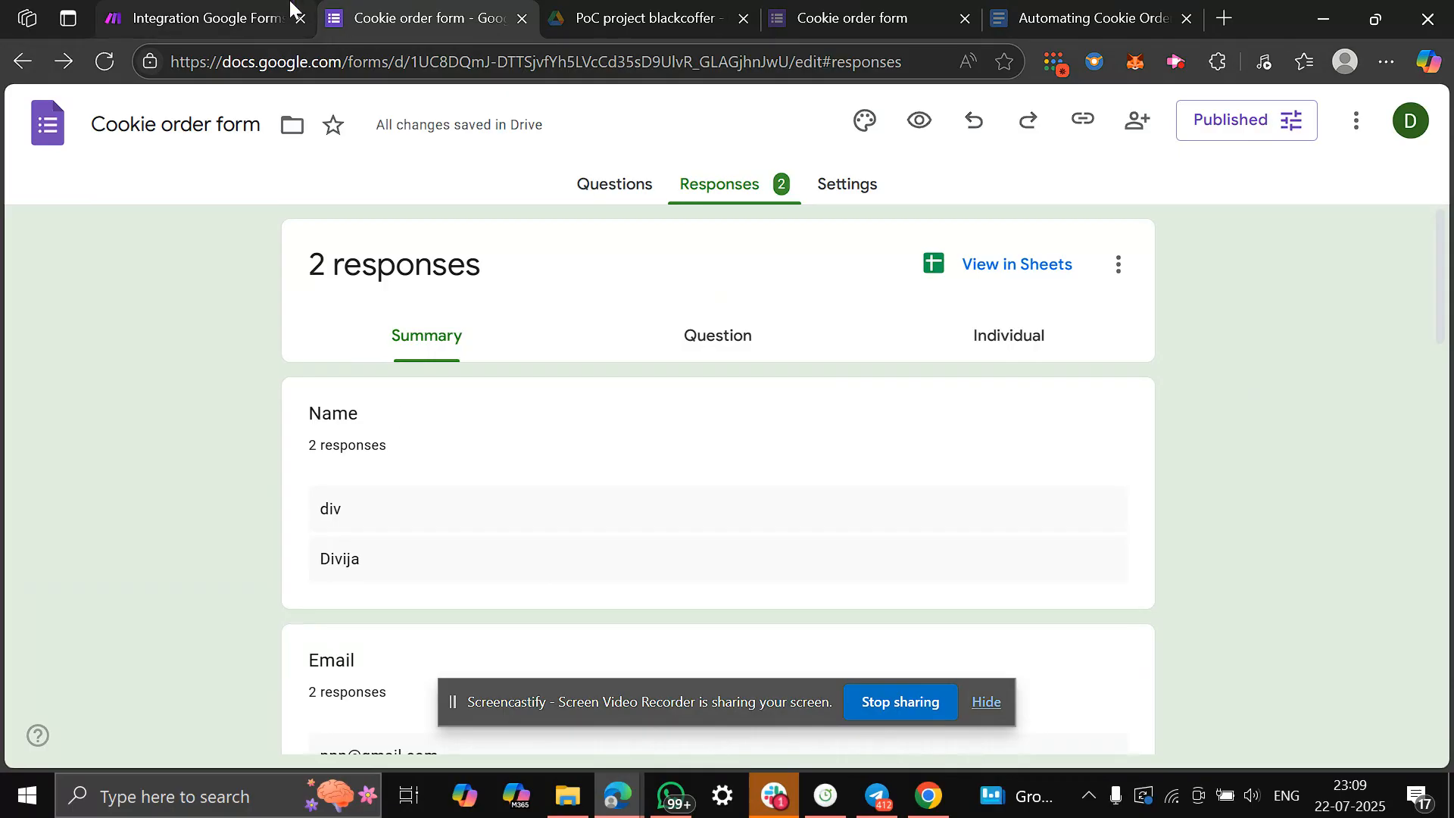
left_click(288, 10)
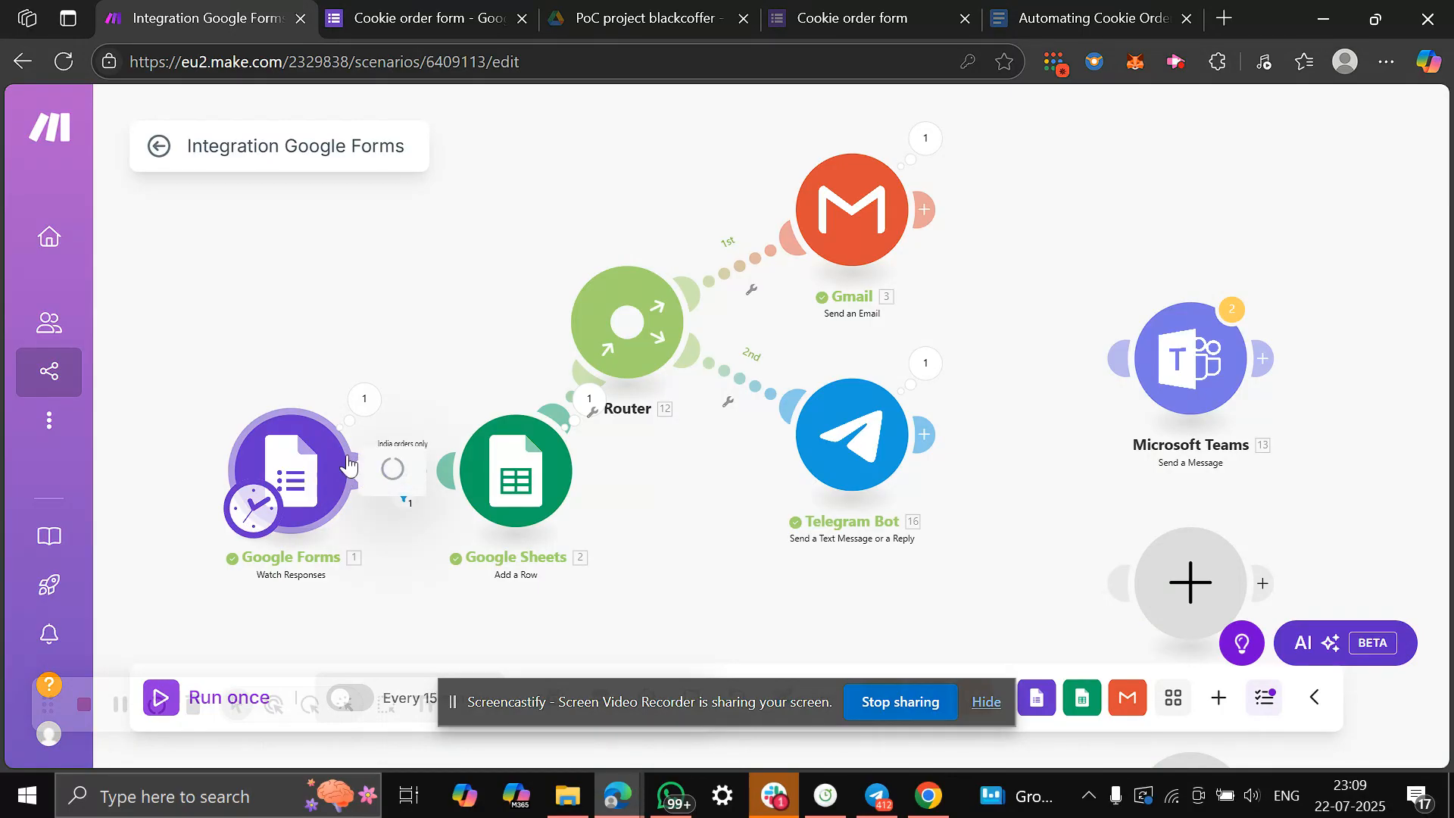
left_click(314, 483)
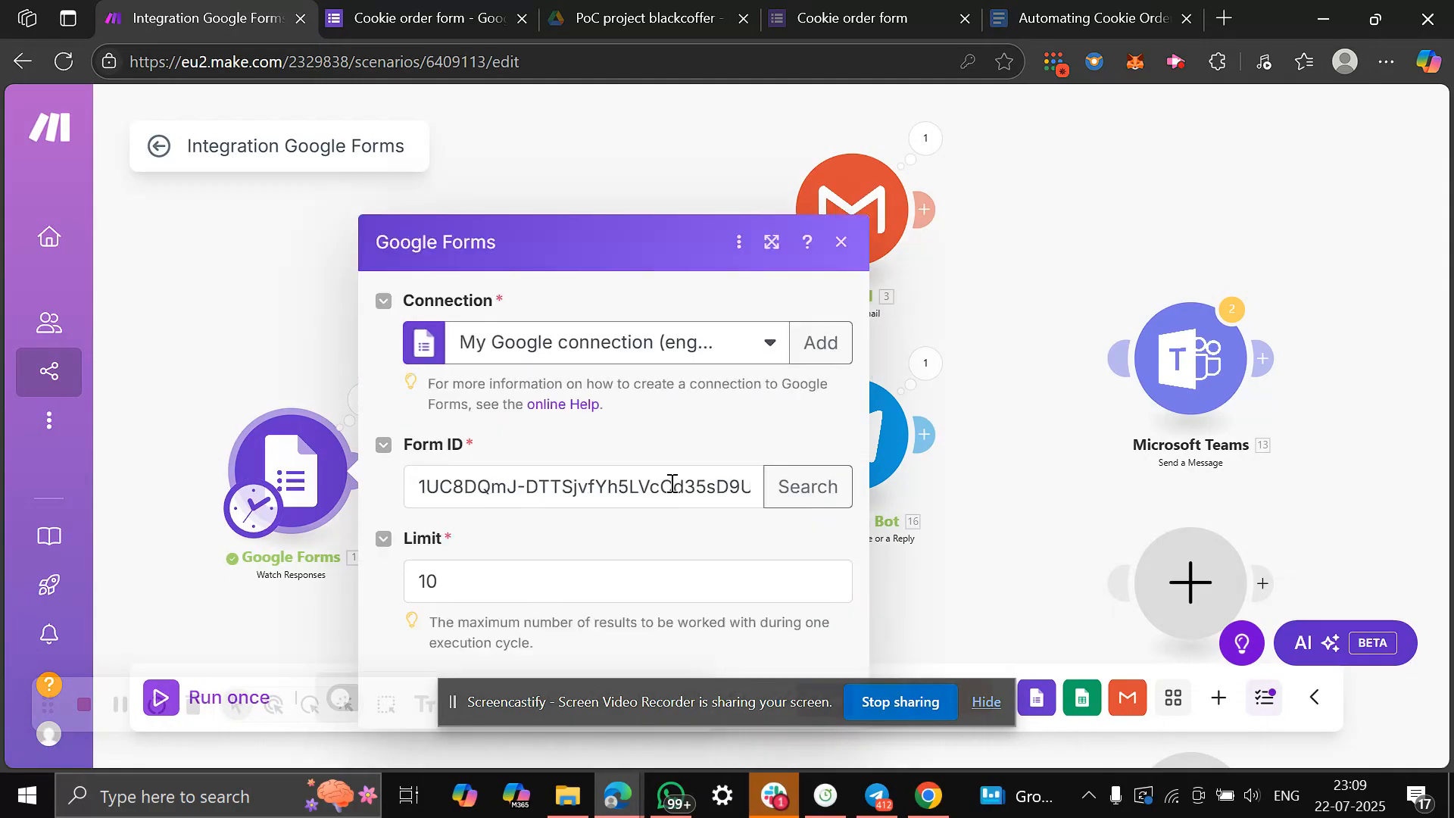
left_click(841, 244)
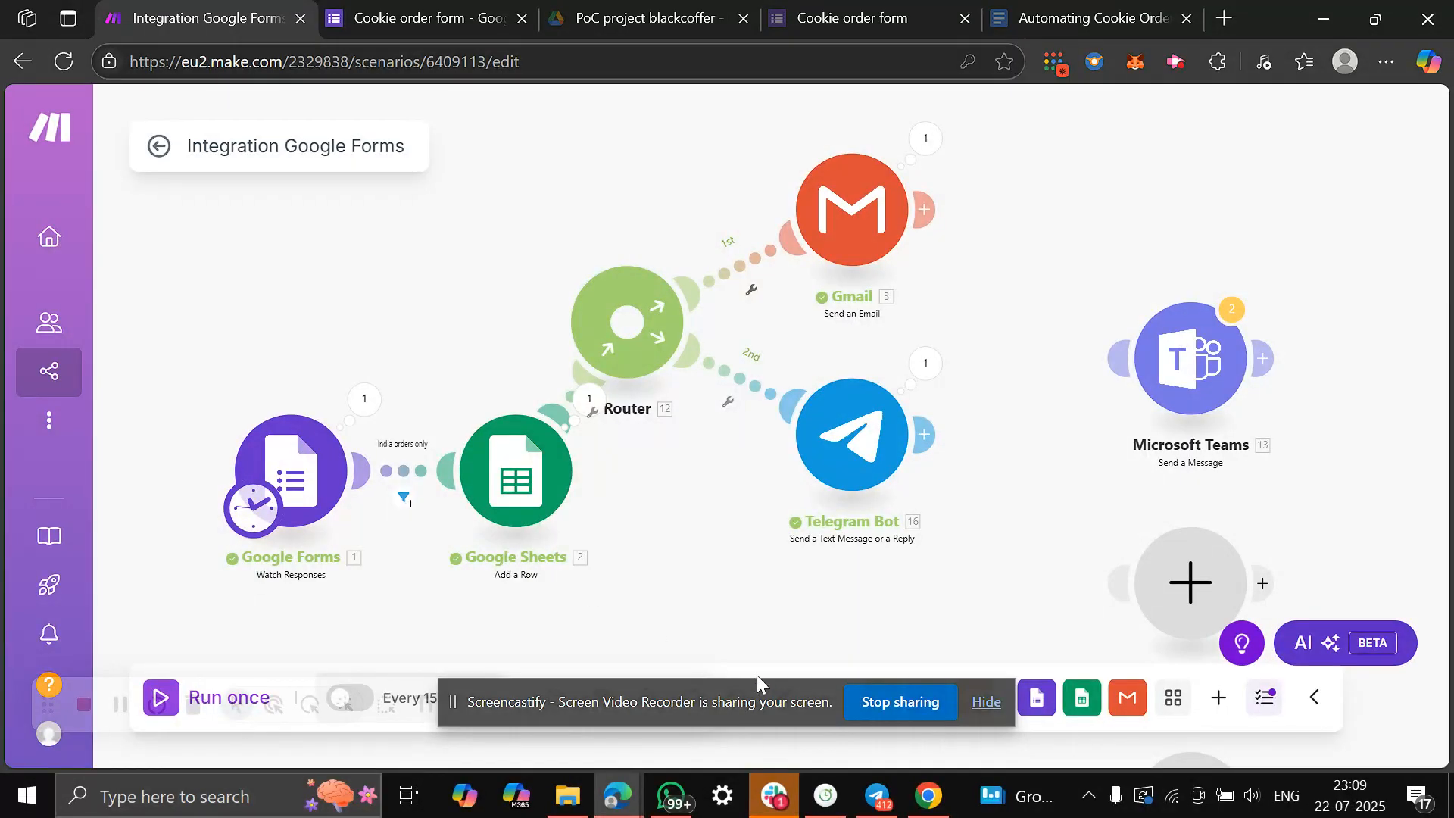
left_click(1224, 17)
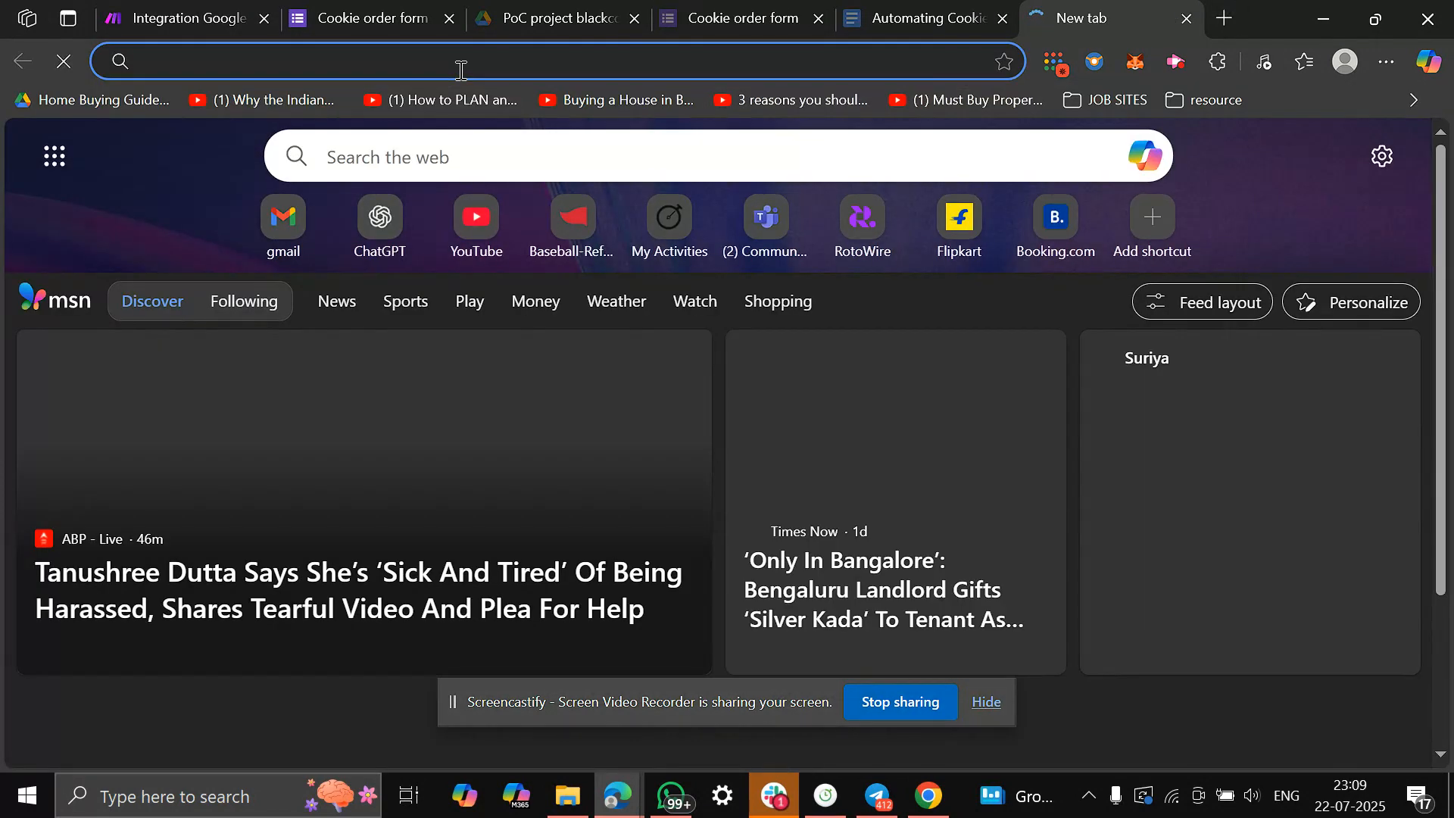
type("cooki")
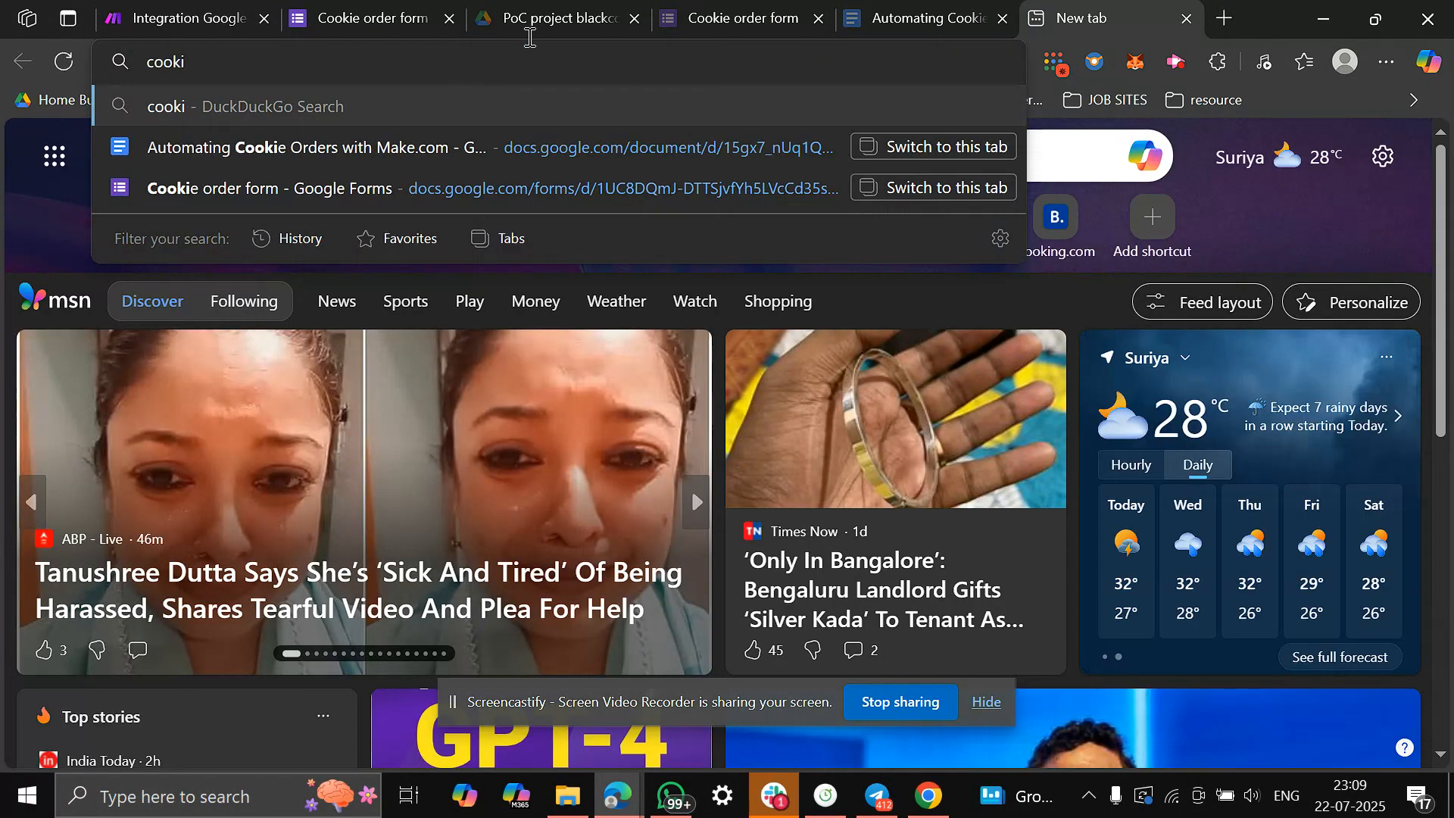
key("BackSpace")
key("BackSpace")
key("BackSpace")
key("BackSpace")
key("BackSpace")
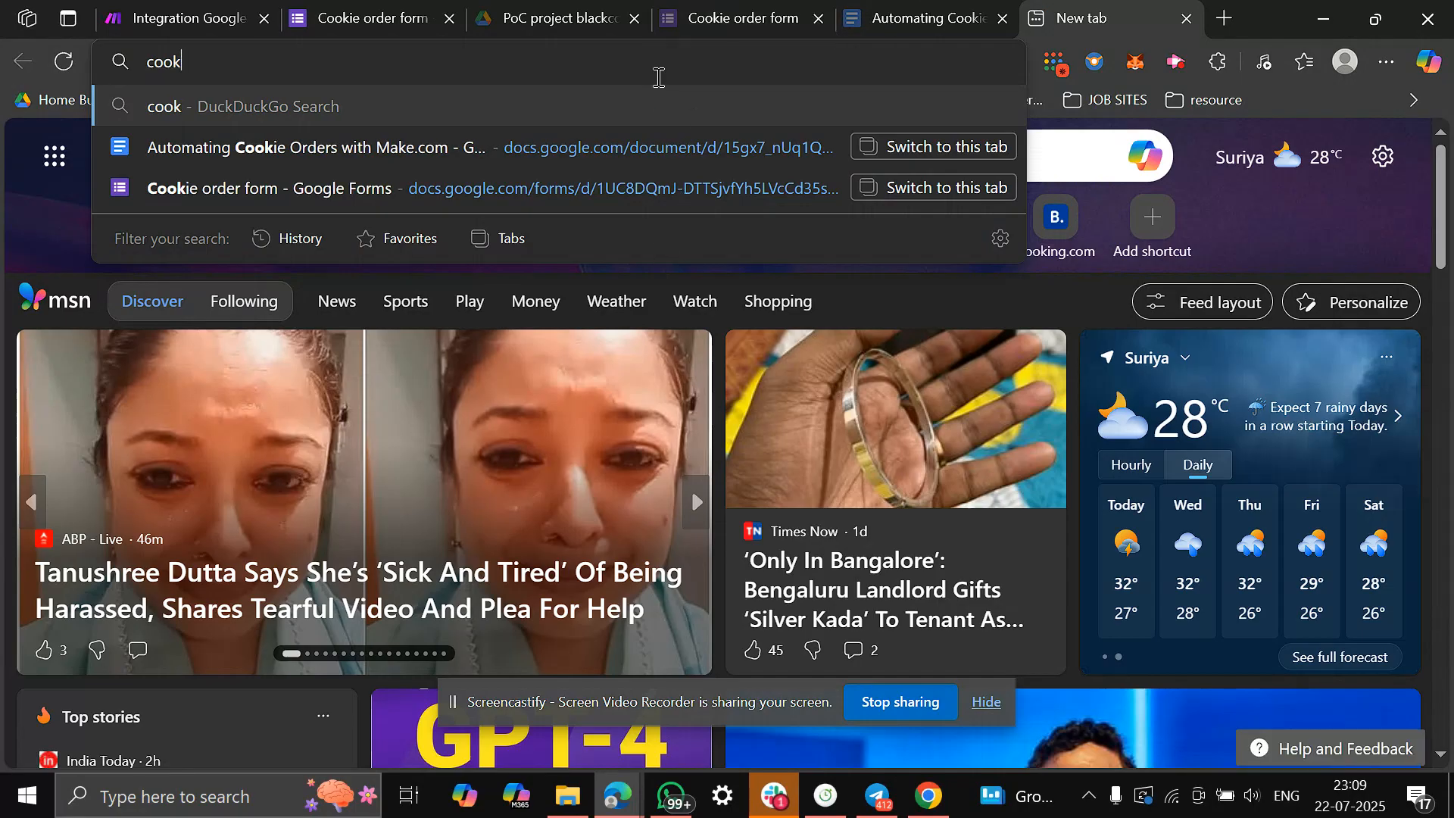
type("shee")
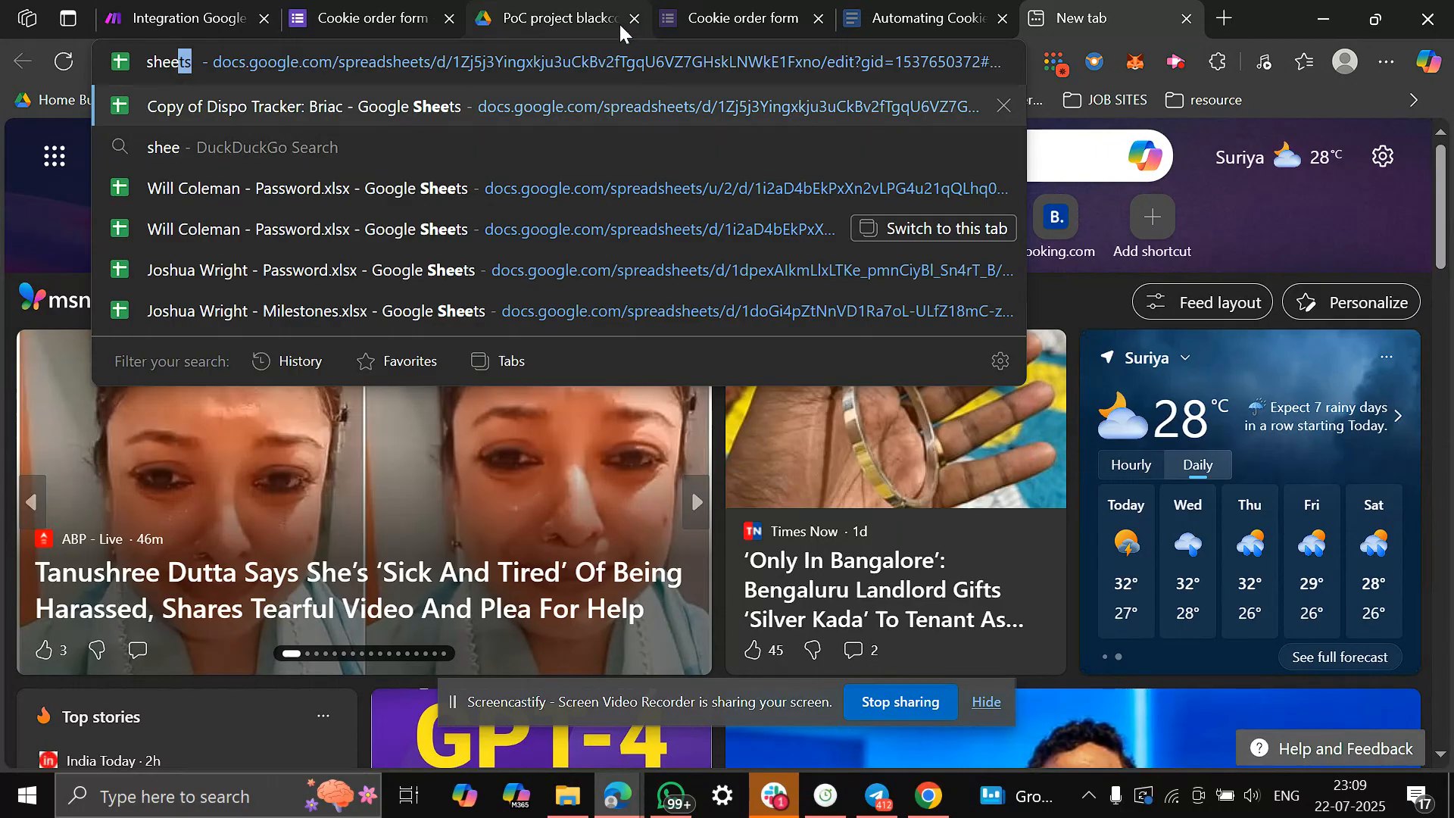
Open the Cookie order form (Responses) spreadsheet from the suggested files on Google Drive's home page.
left_click(480, 21)
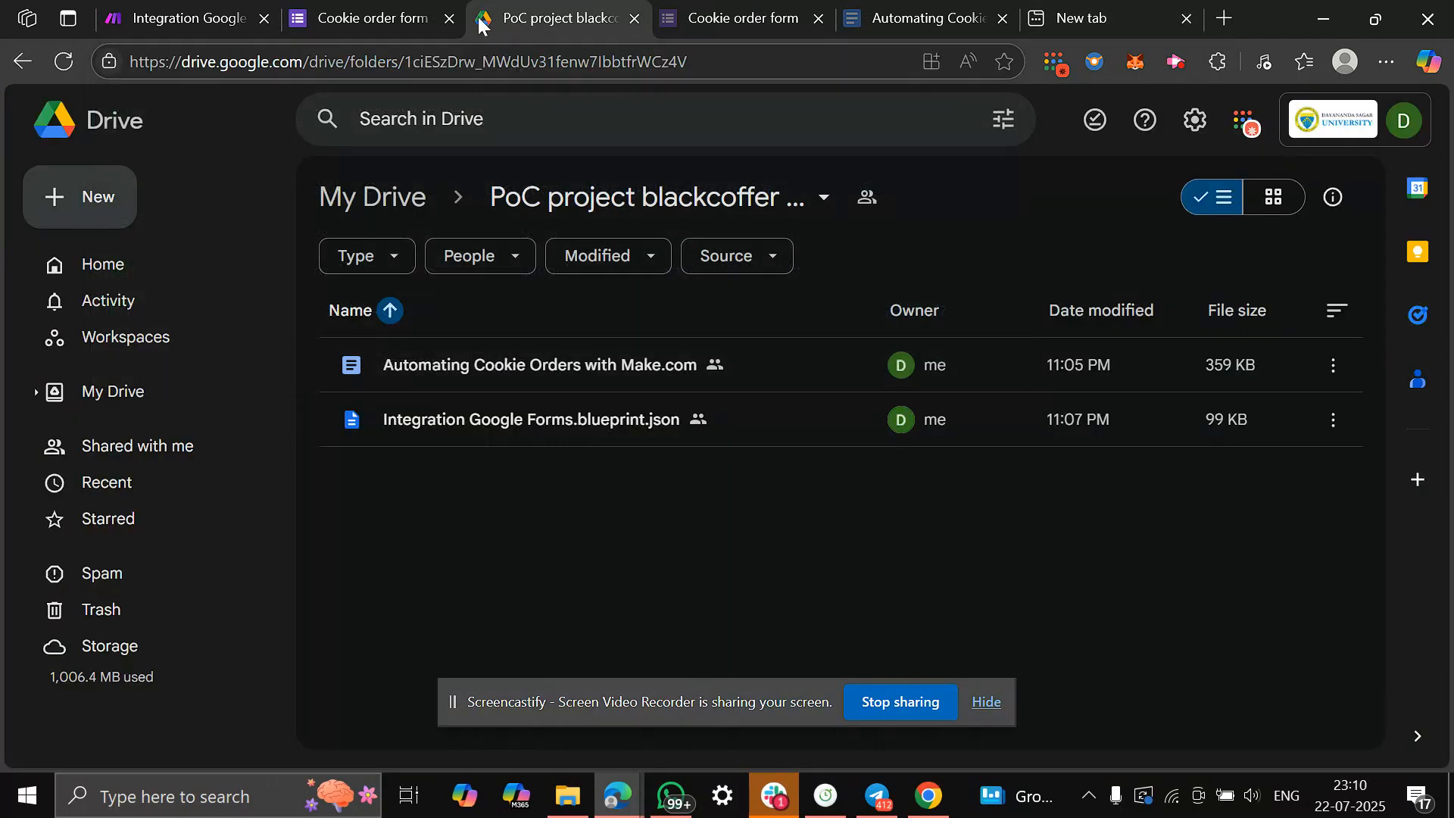
left_click(390, 16)
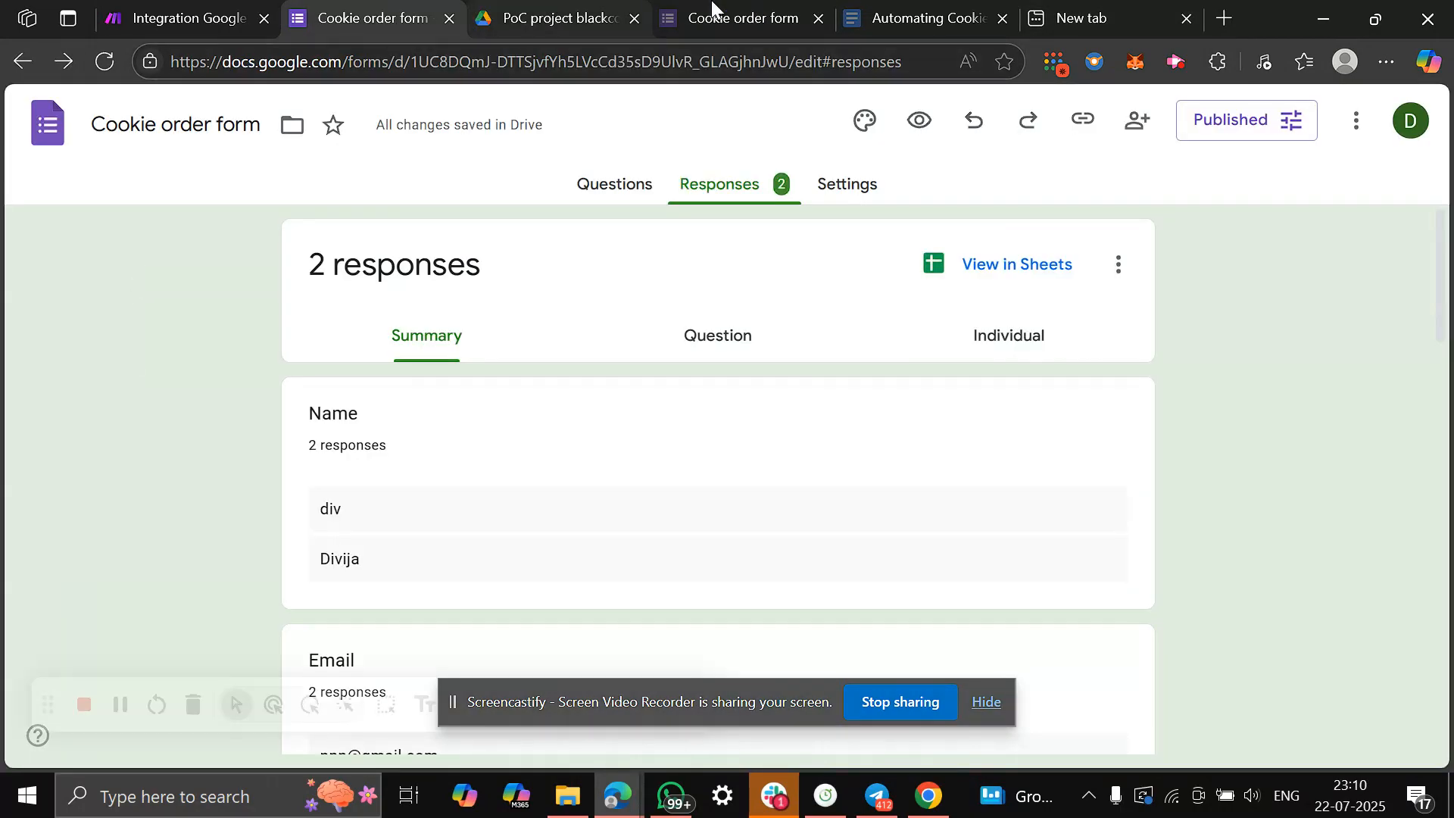
left_click(590, 17)
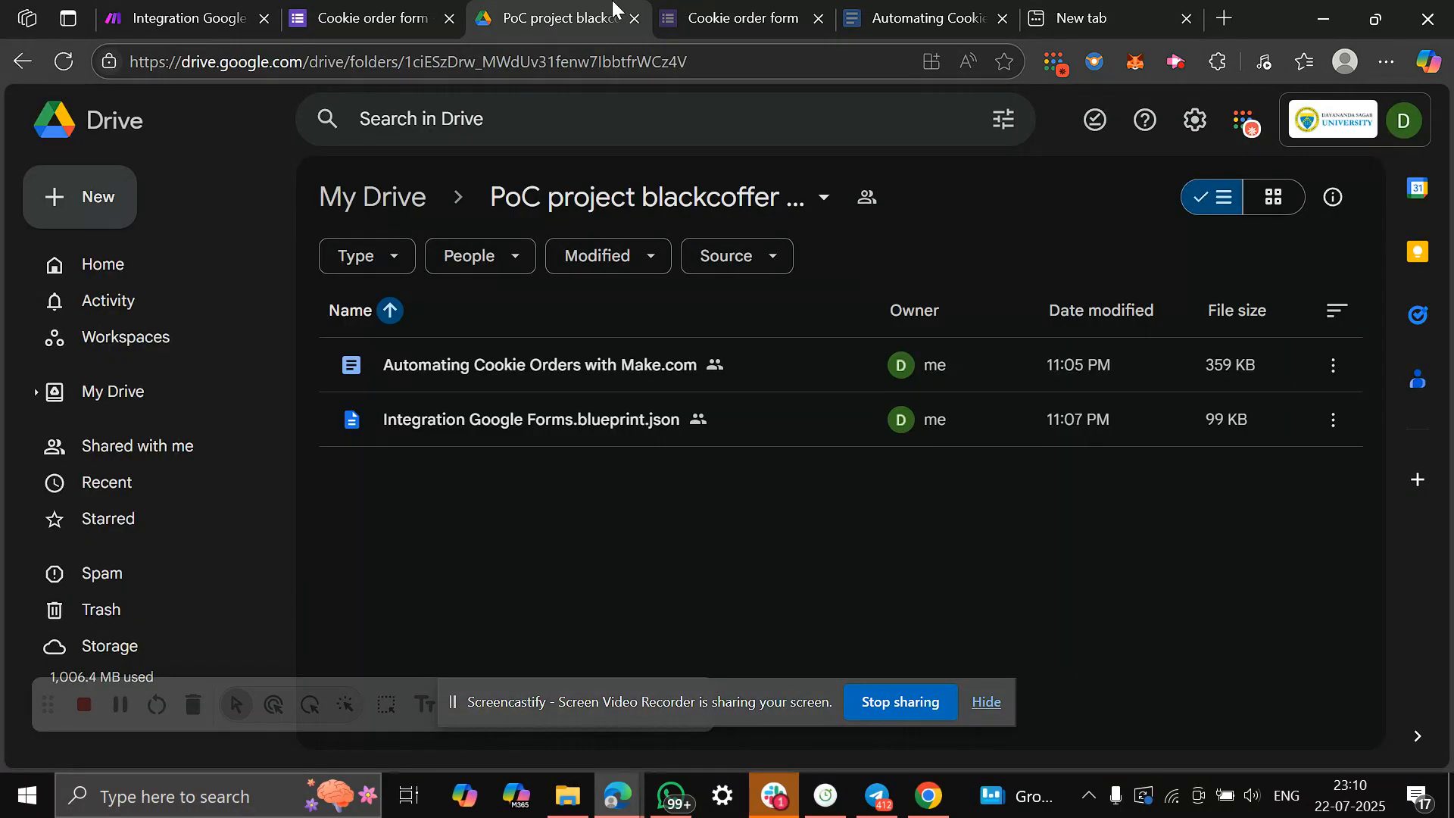
left_click(151, 279)
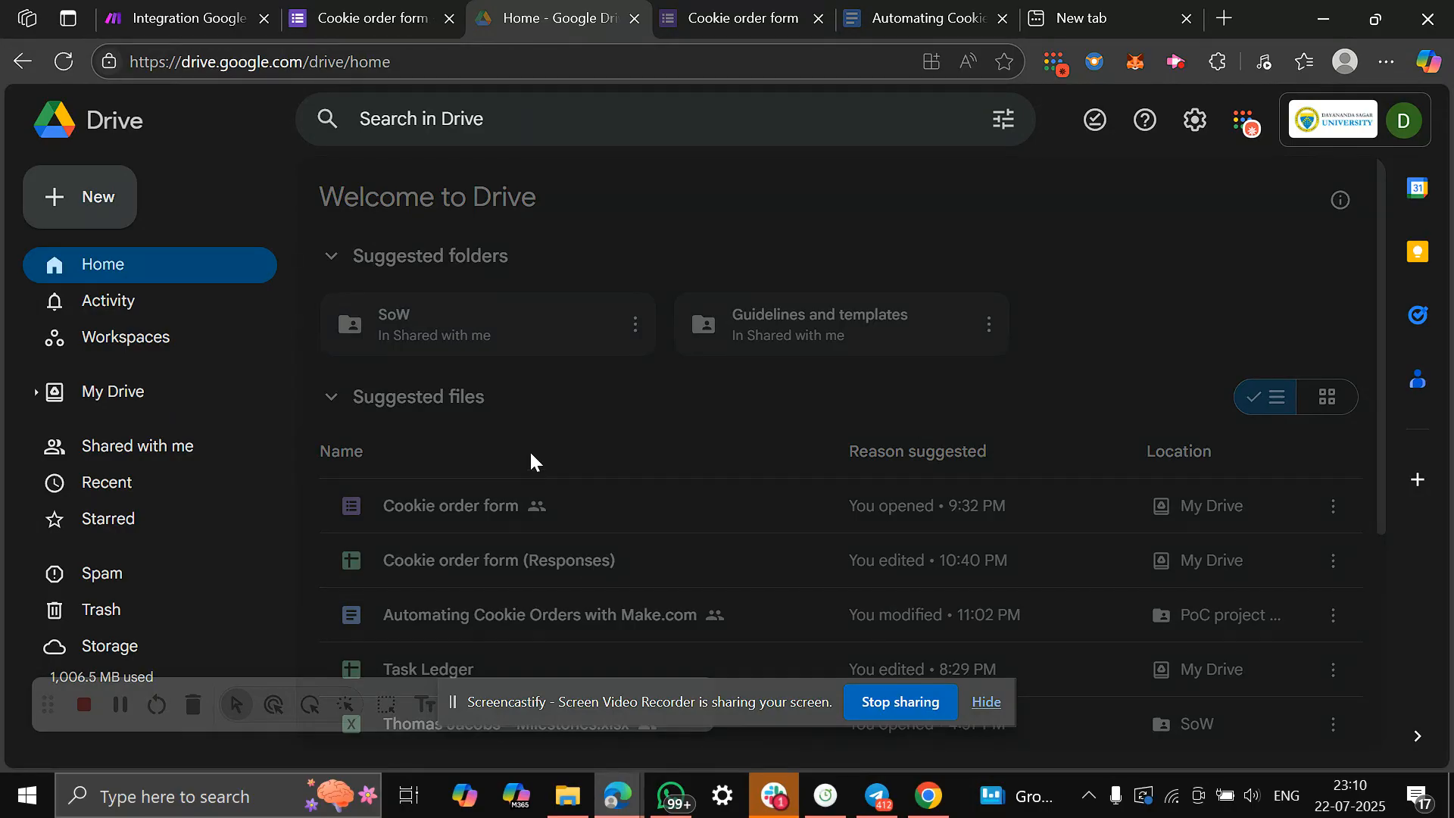
left_click_drag(555, 715, 809, 752)
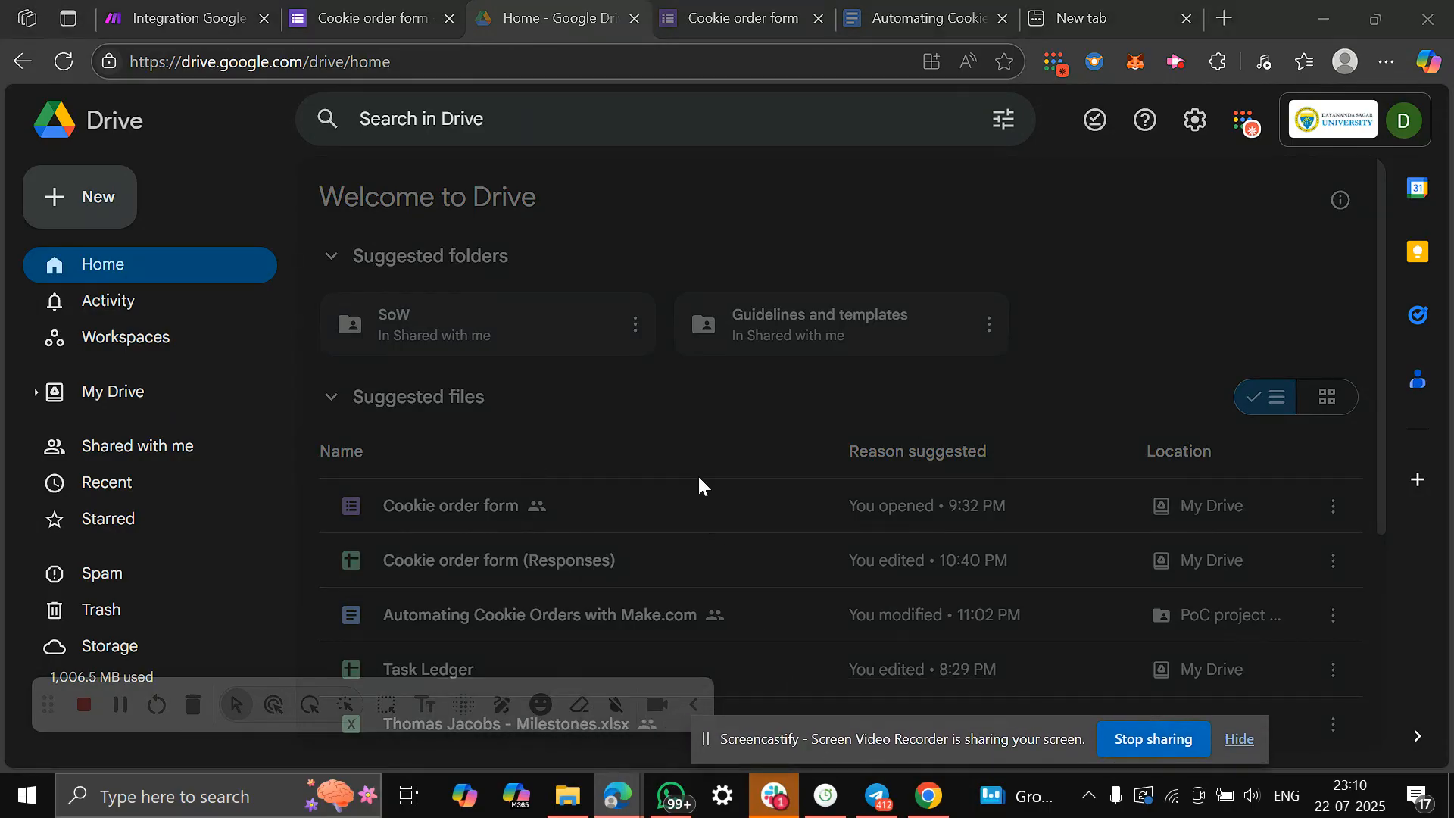
left_click(63, 61)
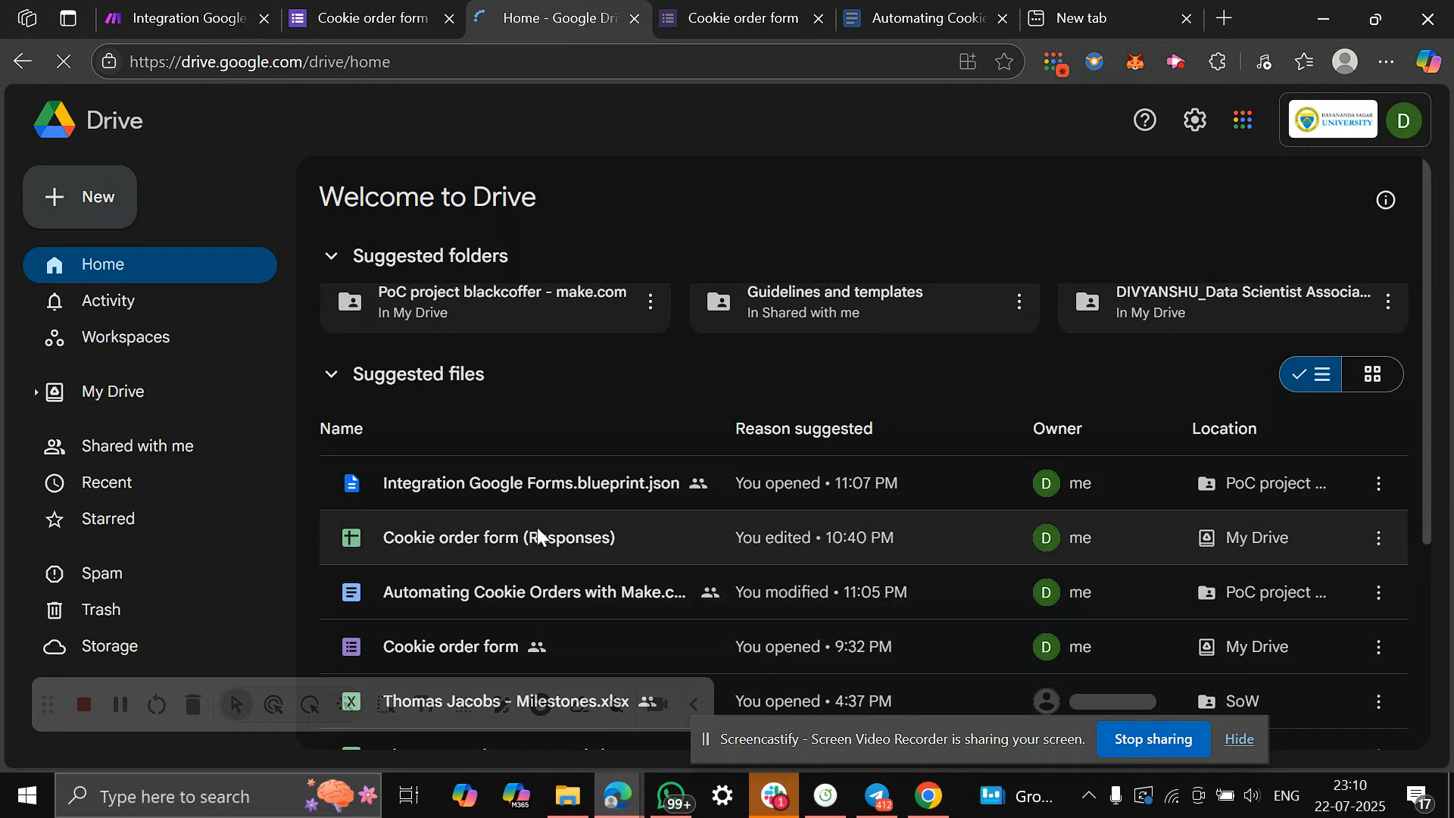
double_click(538, 536)
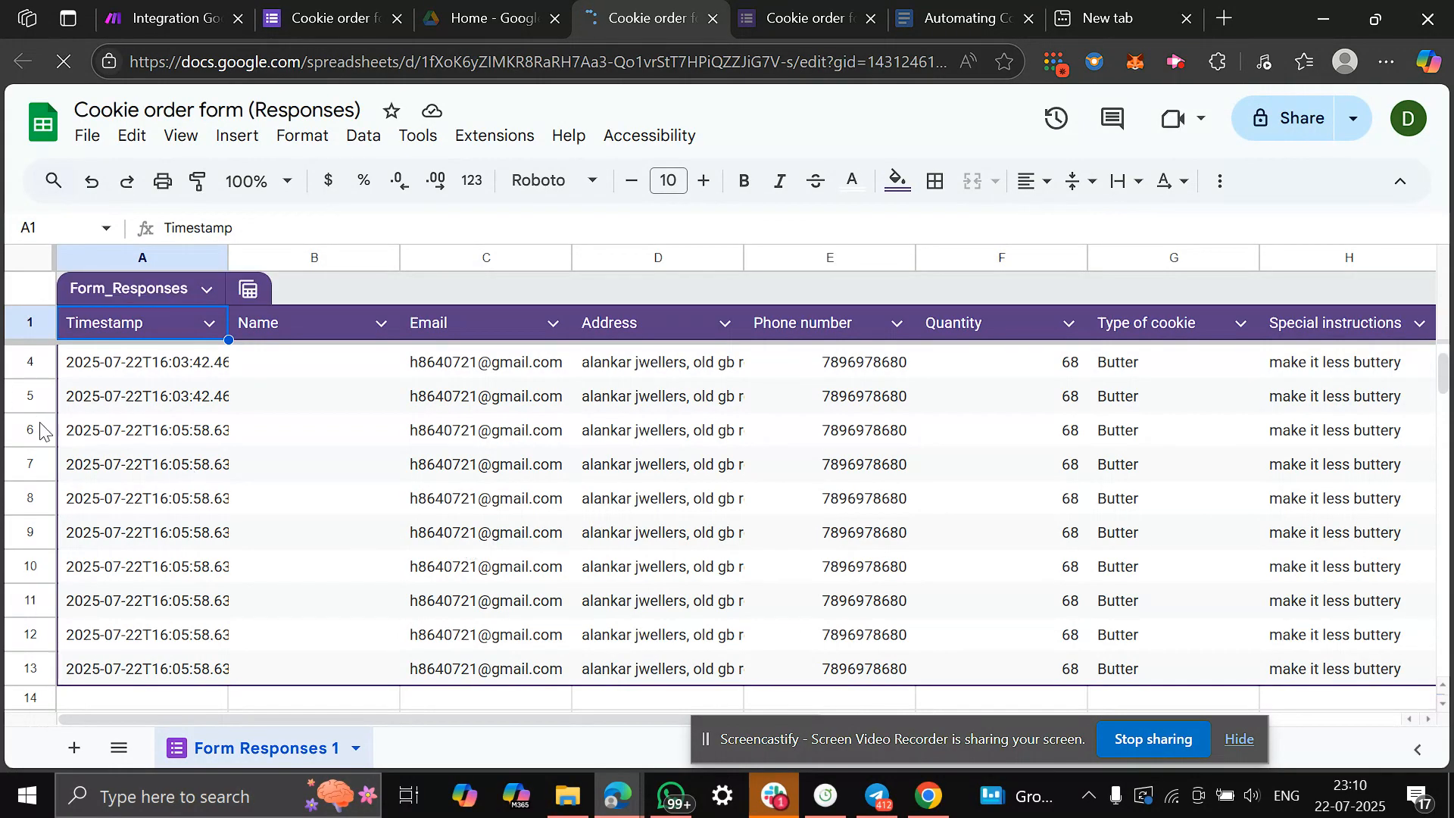
Try to delete rows 3 to 13 from the Form Responses 1 sheet.
scroll(285, 521, "up", 2)
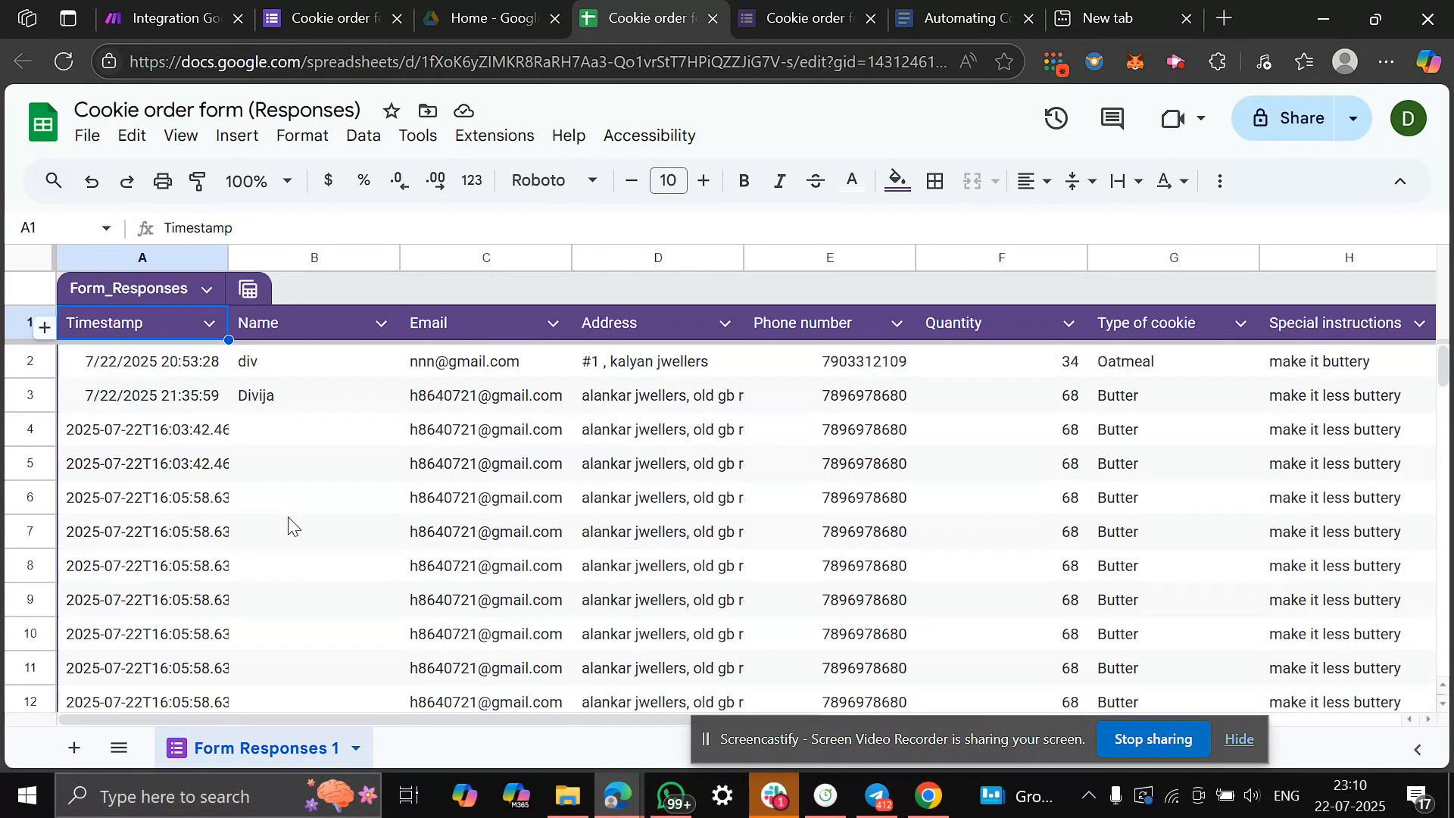
left_click(25, 393)
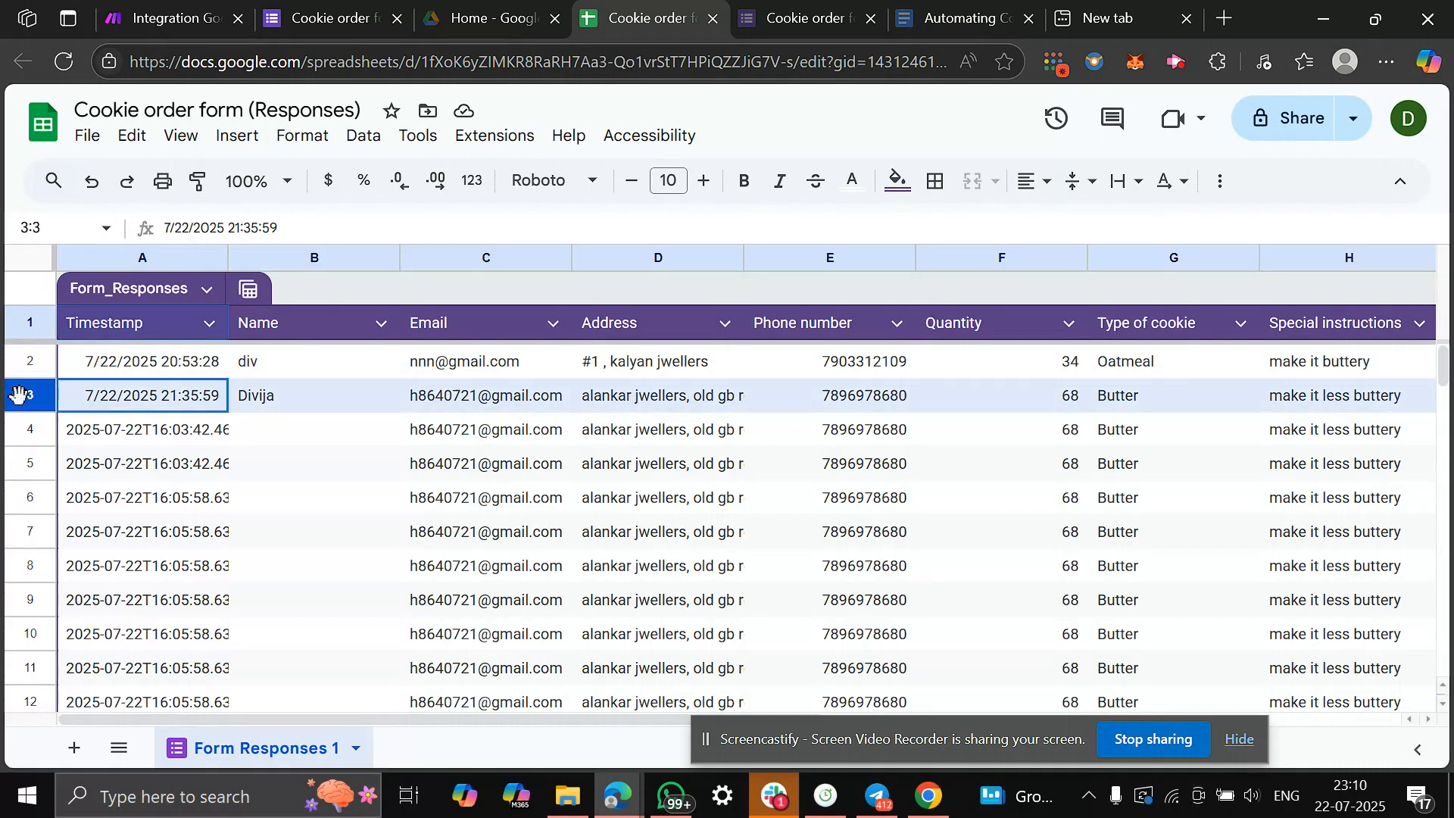
left_click(11, 431, "ctrl")
left_click(10, 464, "ctrl")
left_click(9, 498, "ctrl")
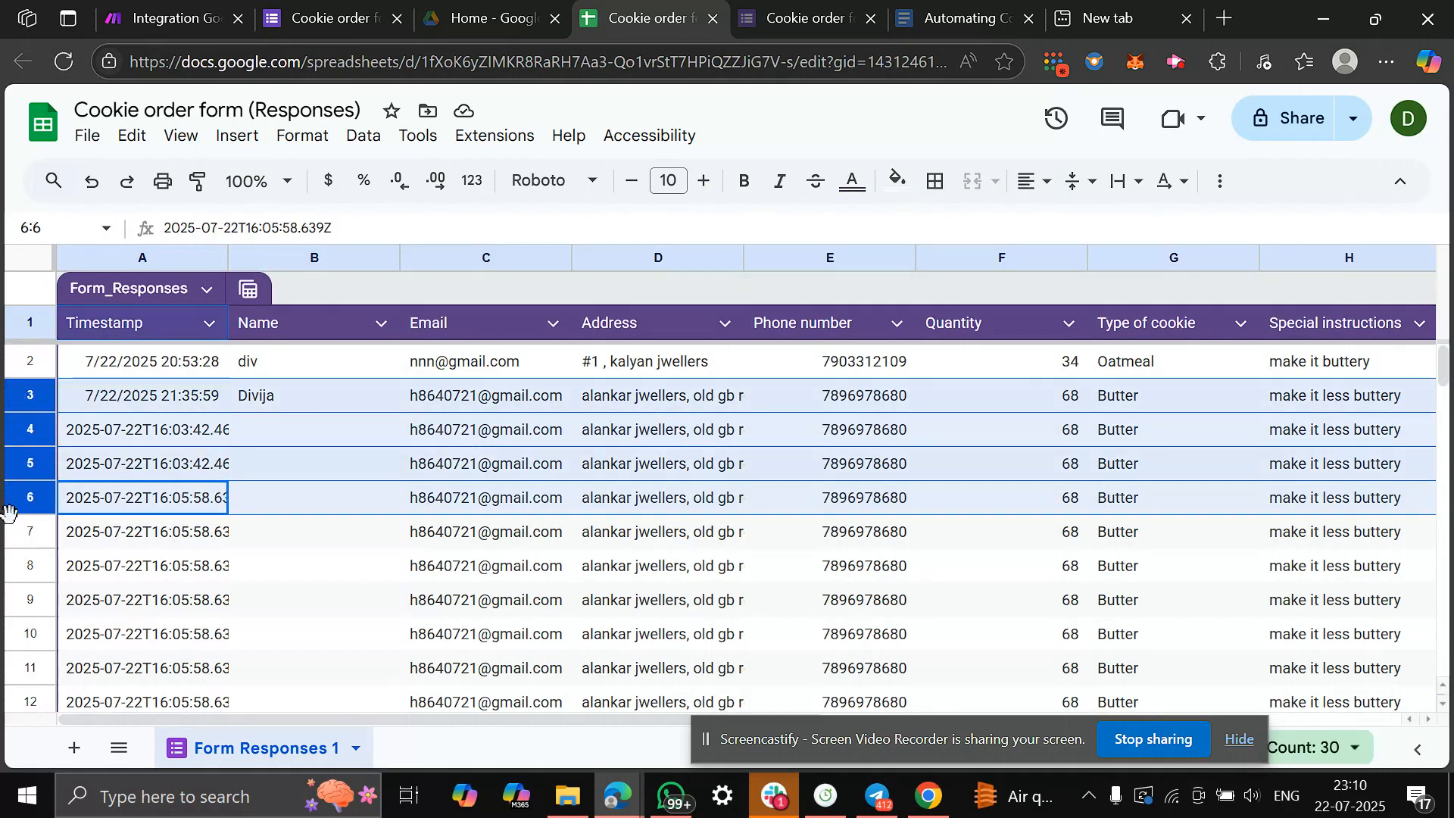
left_click(8, 532, "ctrl")
left_click(9, 567, "ctrl")
left_click(10, 600, "ctrl")
left_click(12, 568, "ctrl")
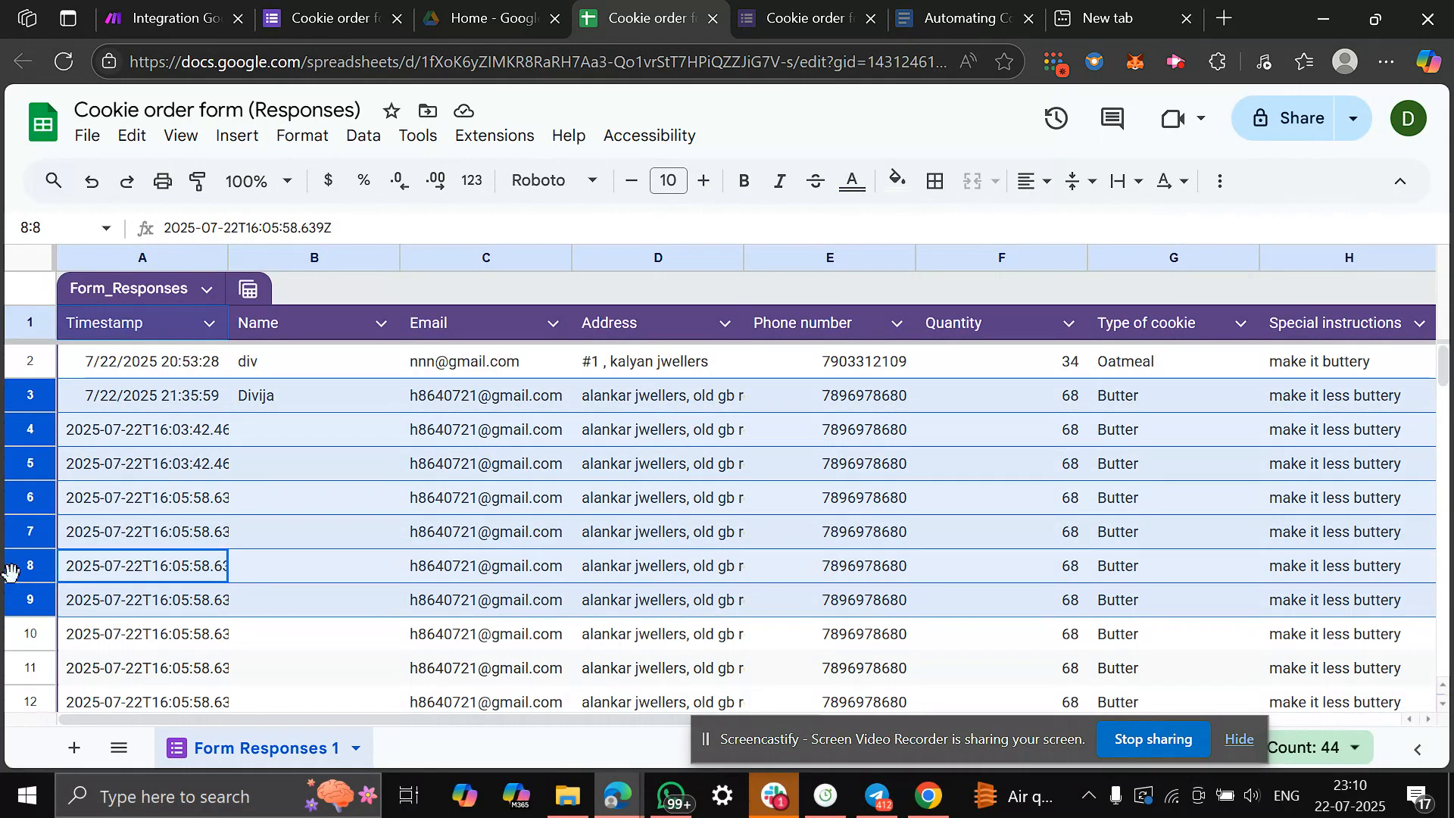
left_click(11, 635, "ctrl")
left_click(10, 668, "ctrl")
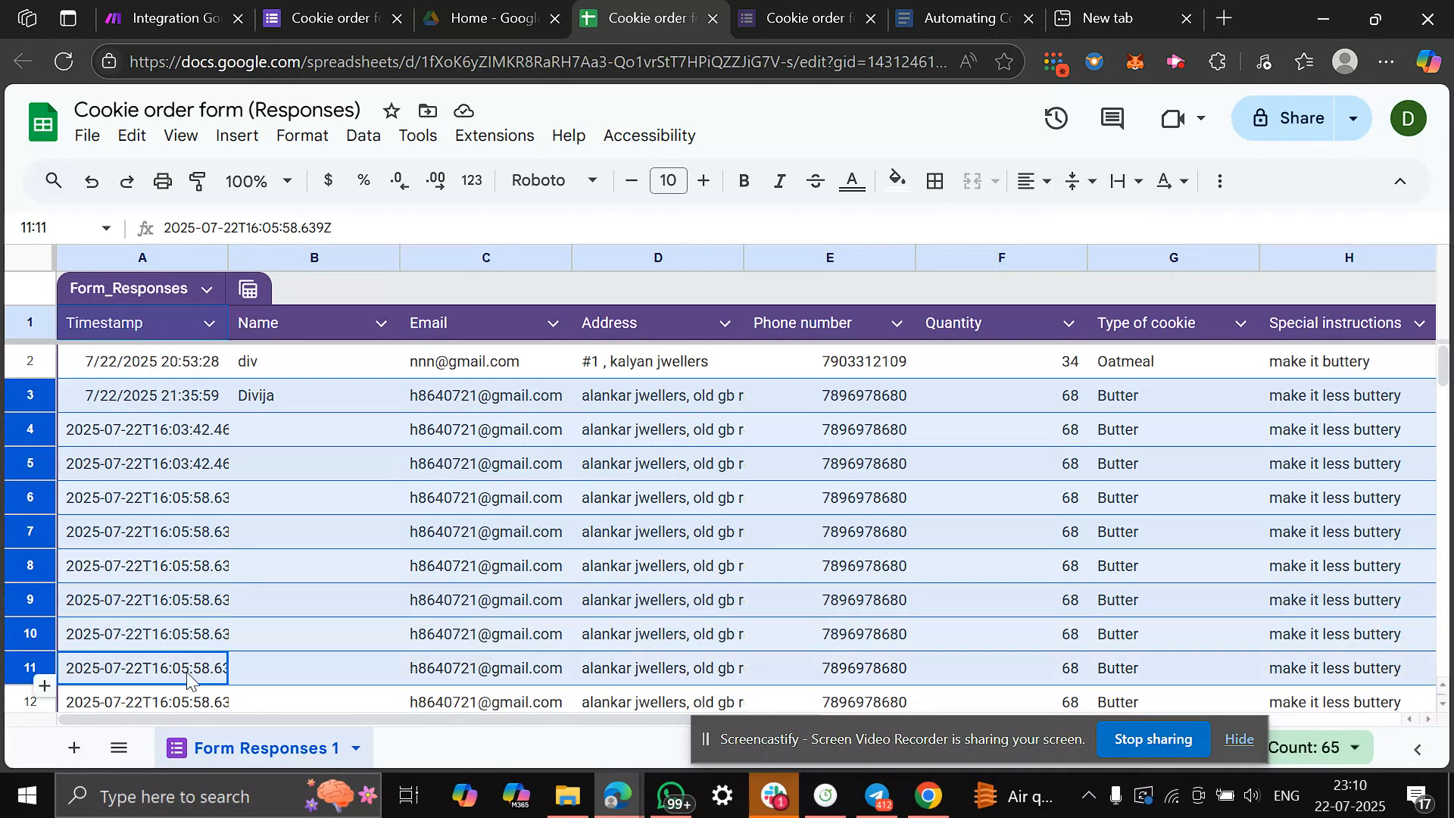
scroll(45, 662, "down", 1)
left_click(15, 654, "ctrl")
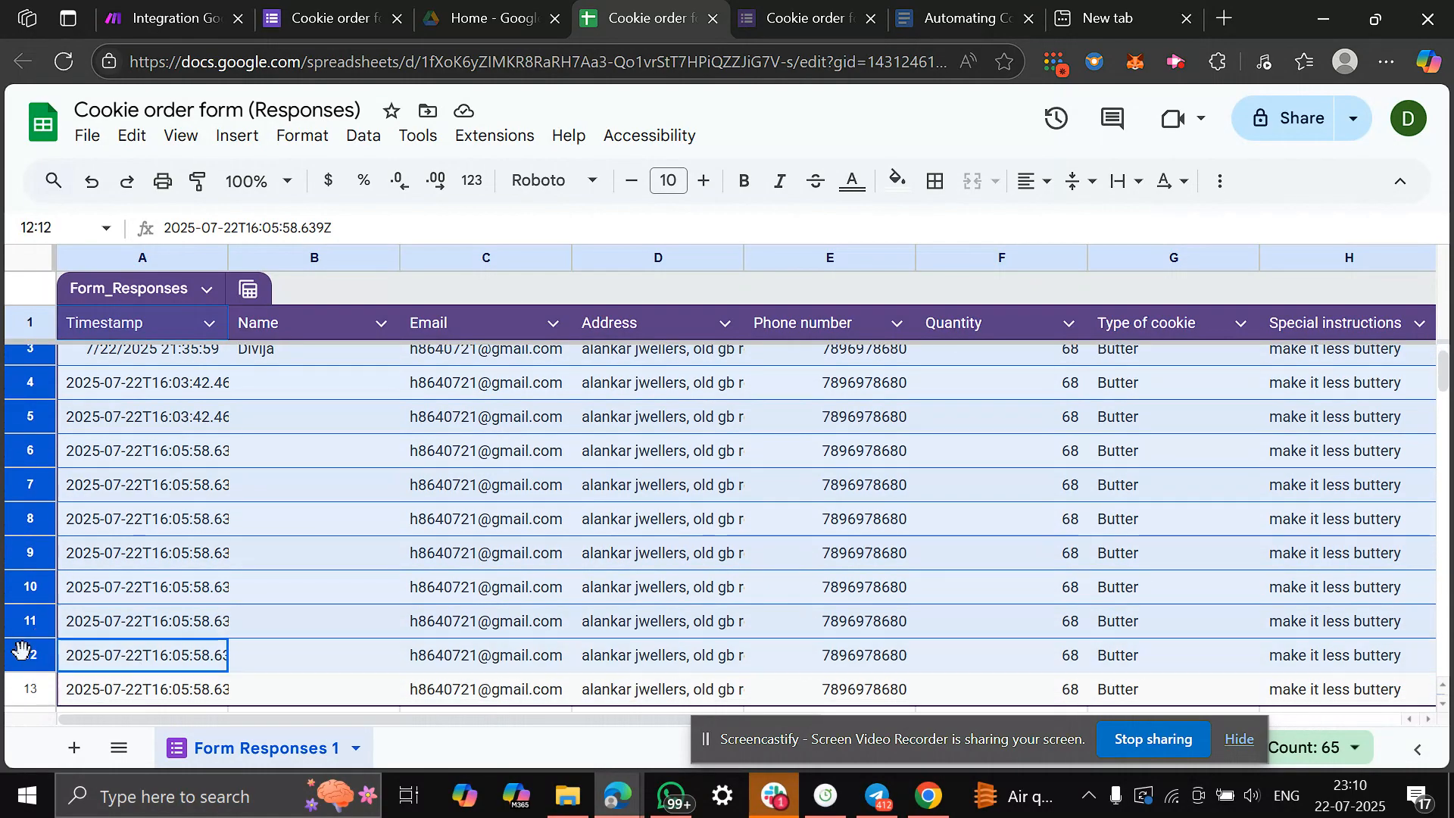
left_click(13, 685, "ctrl")
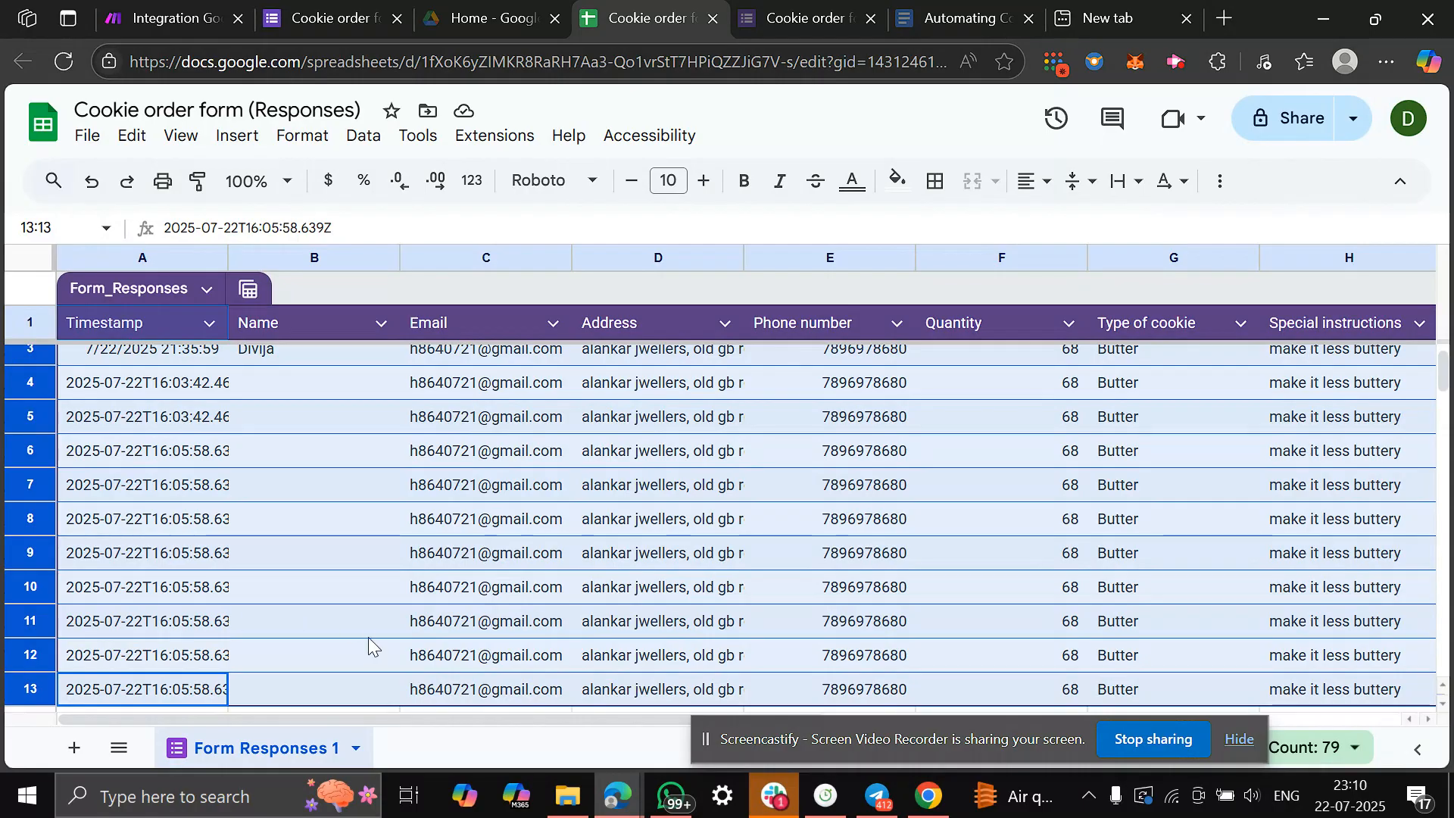
right_click(47, 480)
left_click(203, 143)
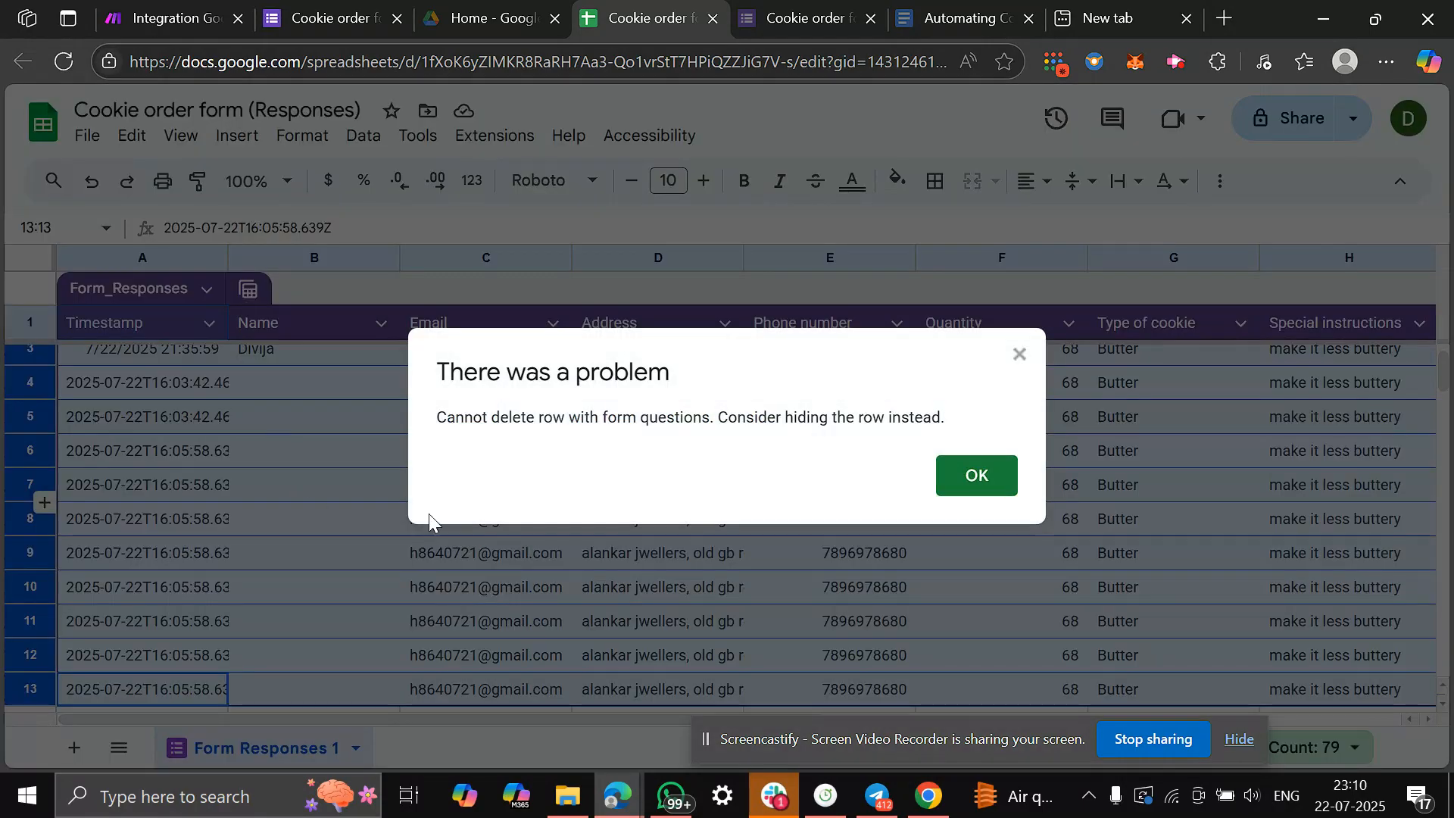
left_click(974, 474)
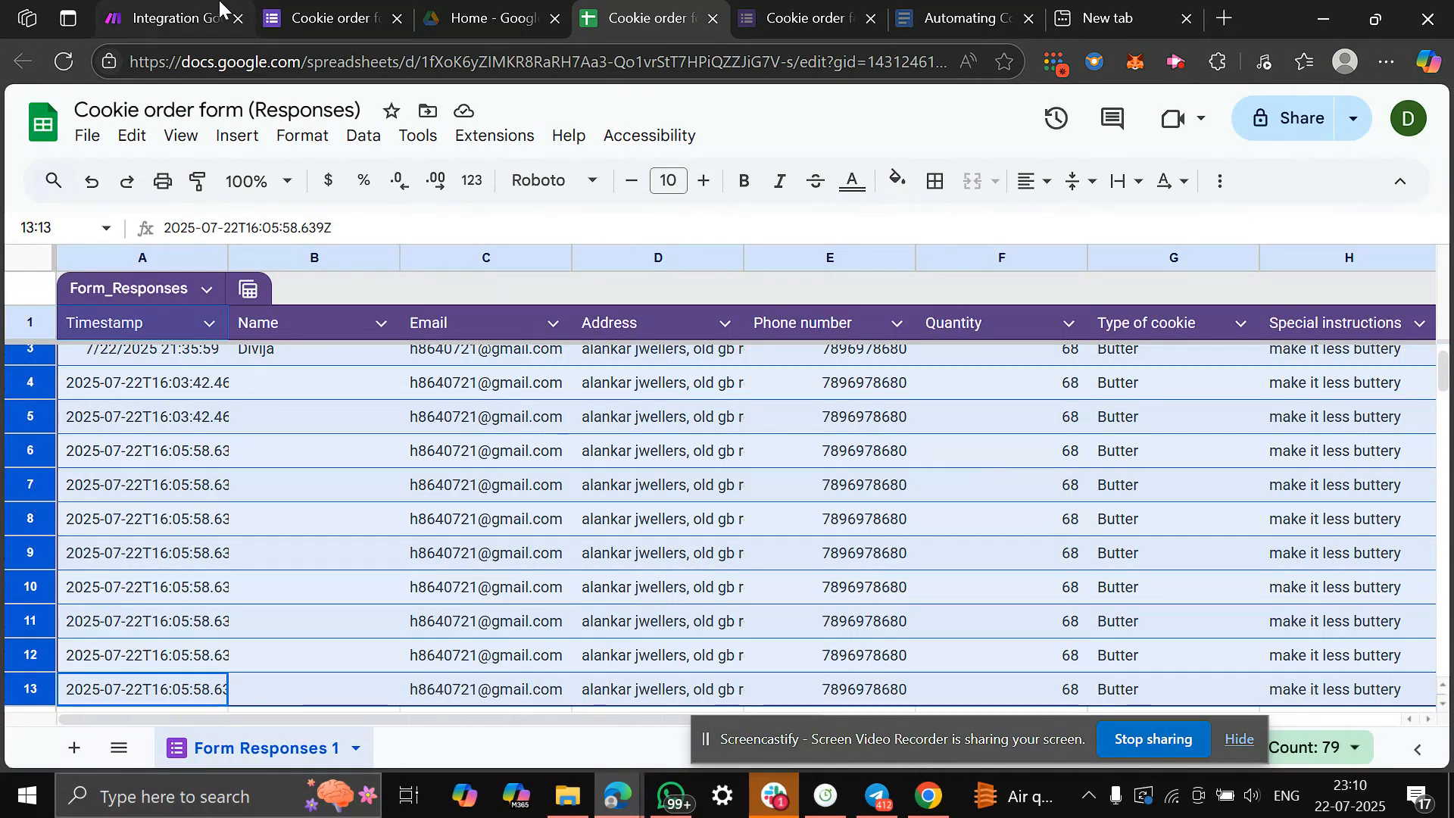
Copy the responder link of the Cookie order form from the form editor.
left_click(219, 9)
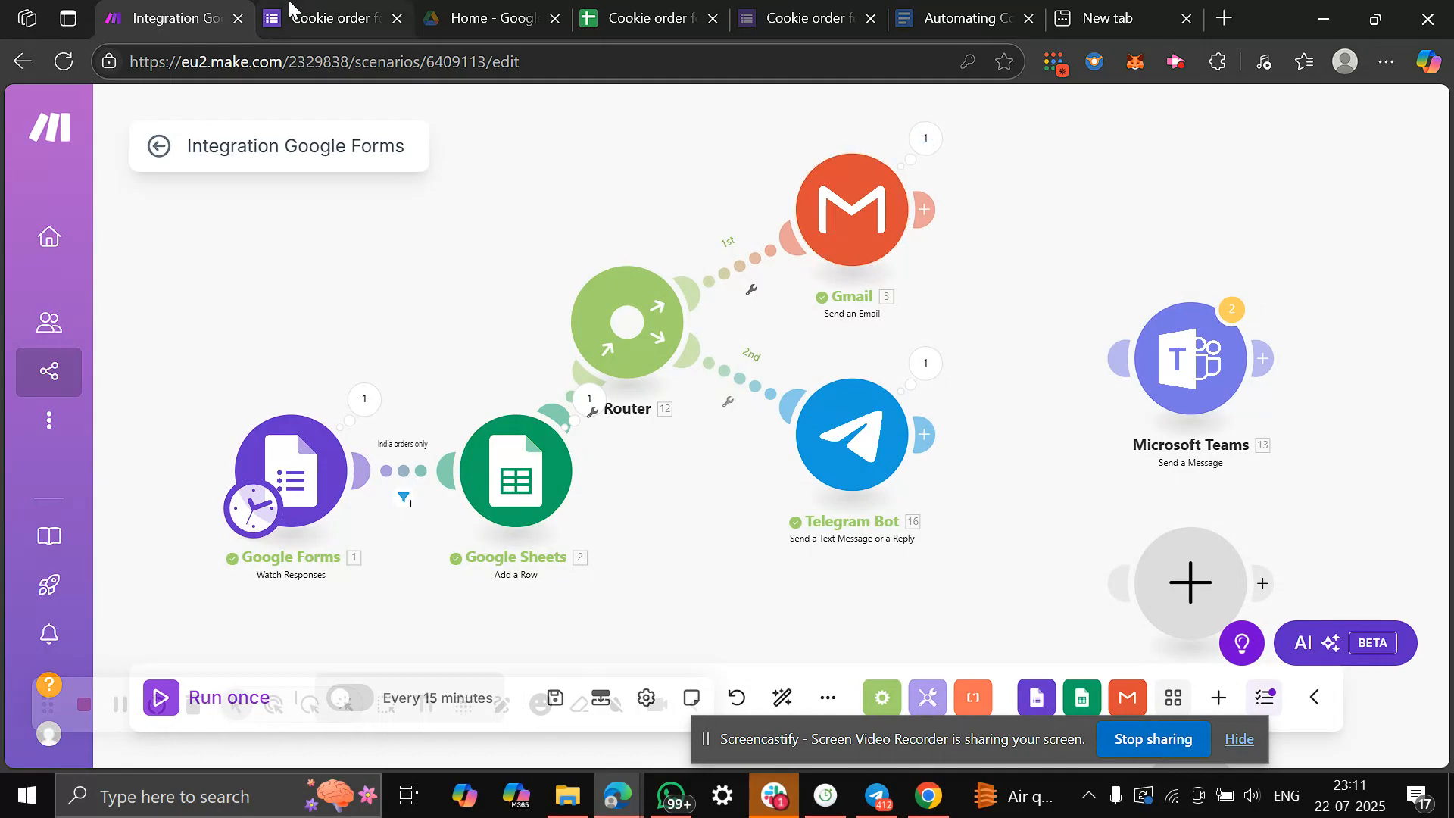
left_click(345, 27)
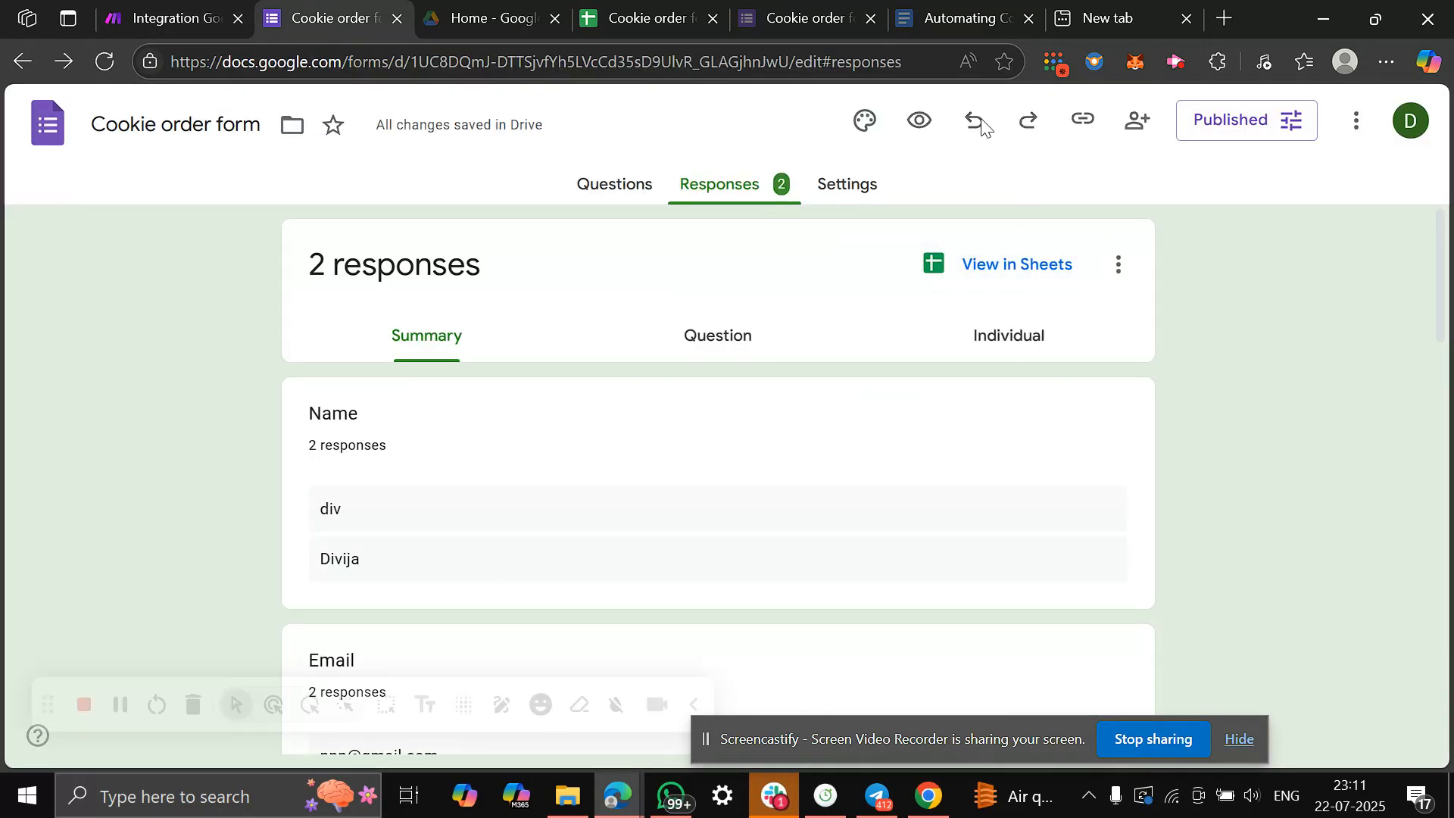
left_click(609, 196)
left_click(1075, 124)
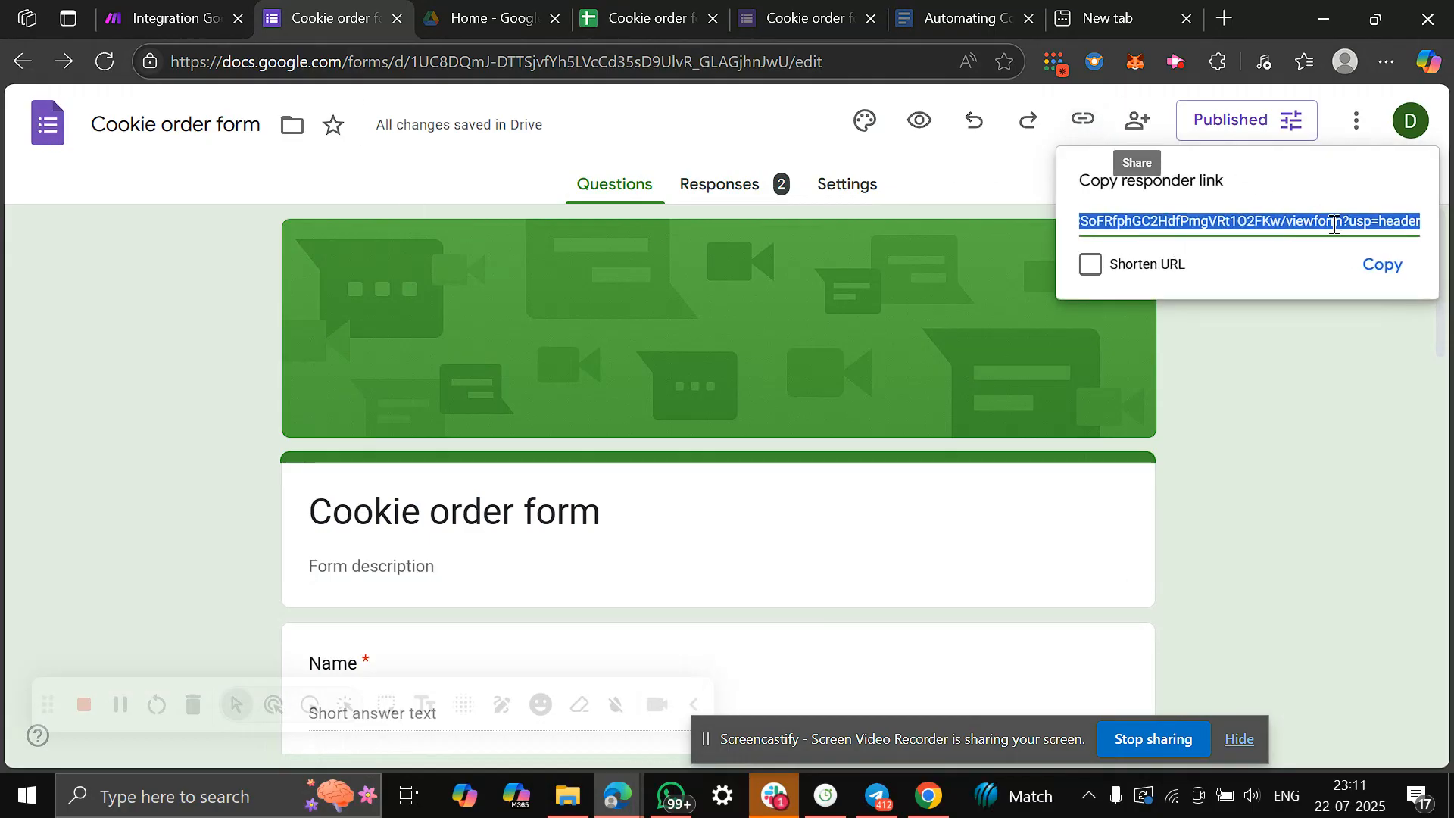
left_click(1386, 279)
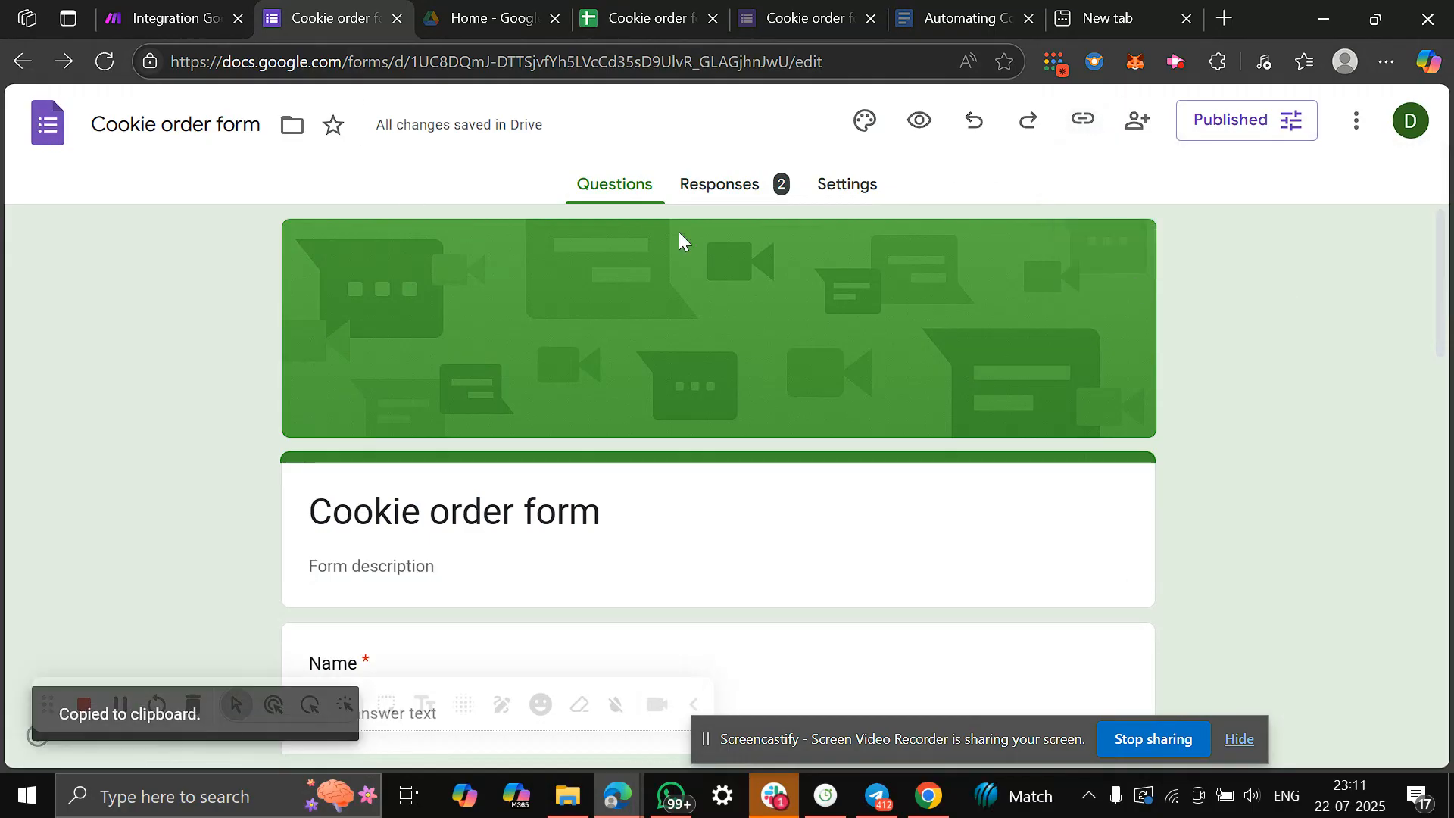
Load the copied responder link in the same browser tab and open the already submitted response for editing.
left_click(460, 59)
key("ctrl+v")
key("Return")
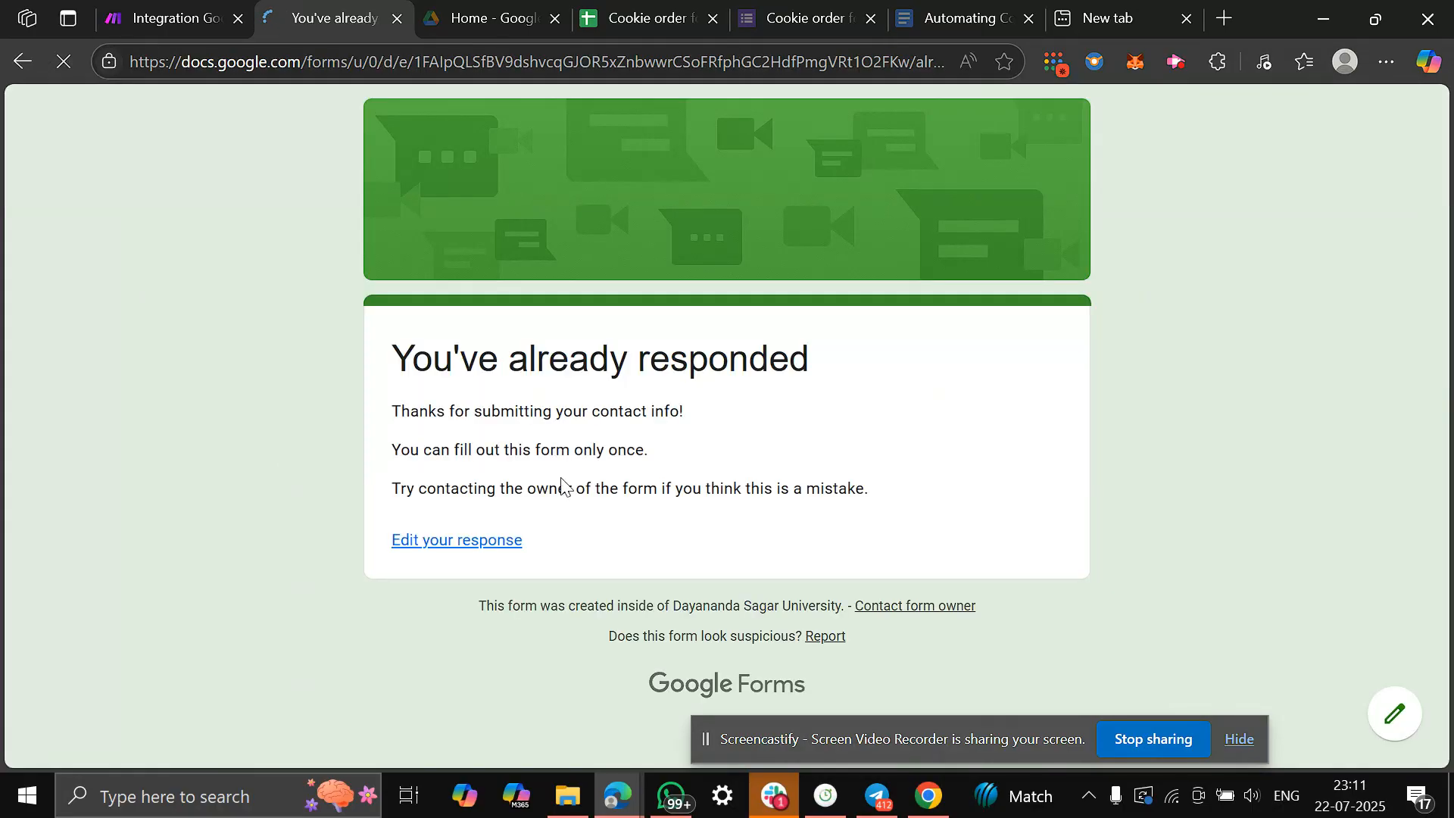
left_click(475, 540)
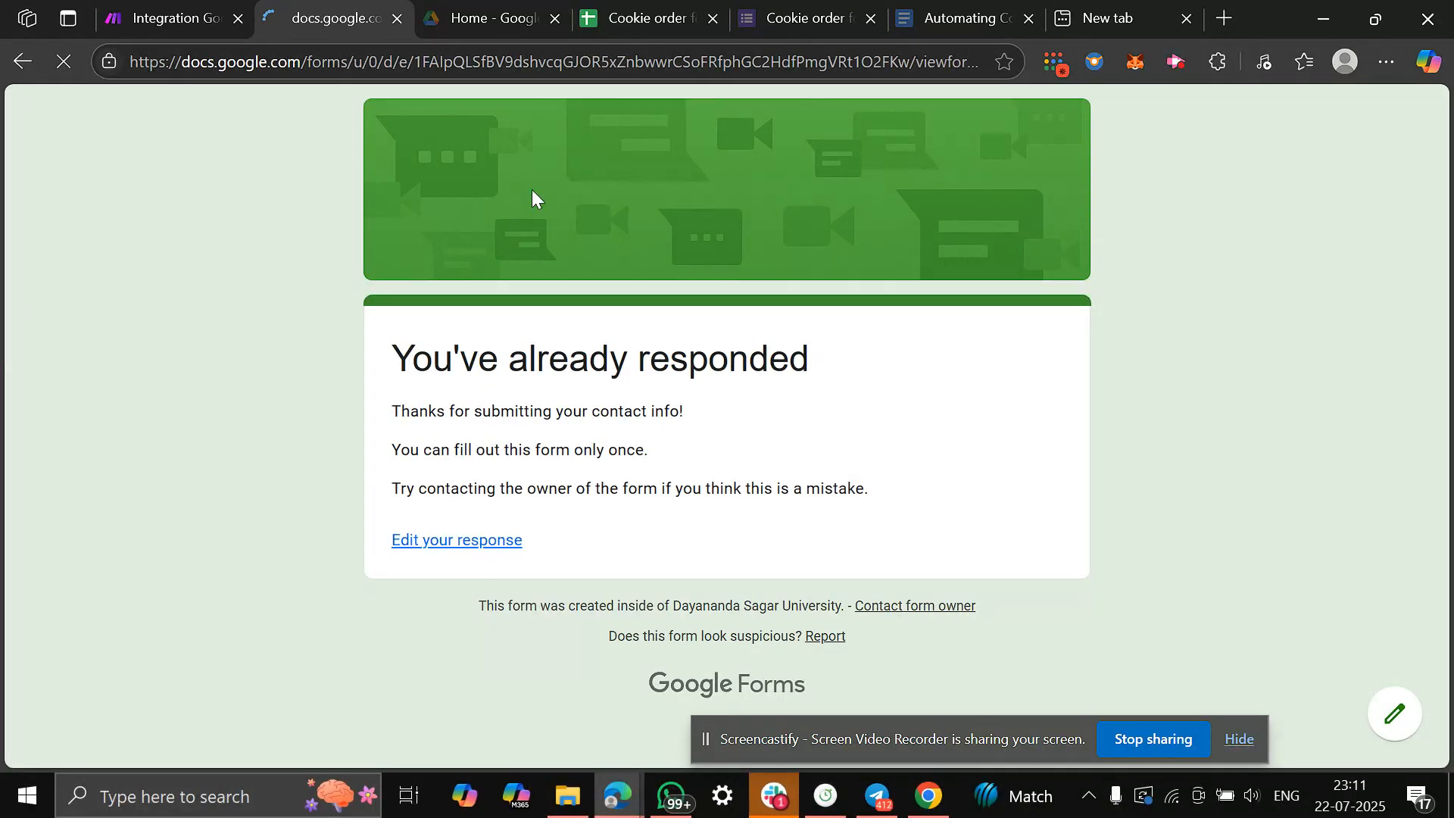
Replace the Name answer in the cookie order response with test1.
scroll(533, 563, "down", 1)
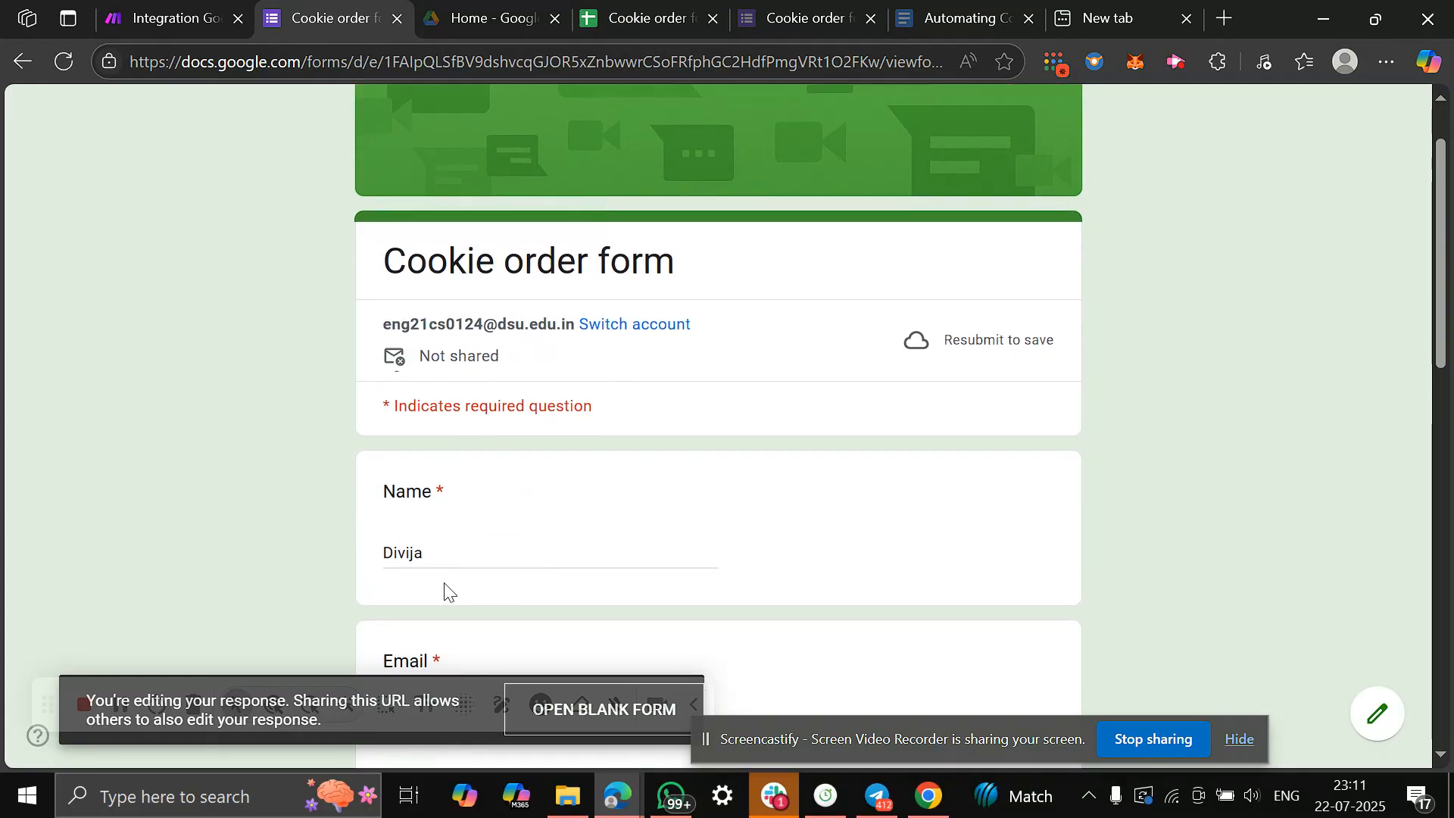
left_click(449, 552)
key("BackSpace")
key("BackSpace")
key("BackSpace")
key("BackSpace")
key("BackSpace")
key("BackSpace")
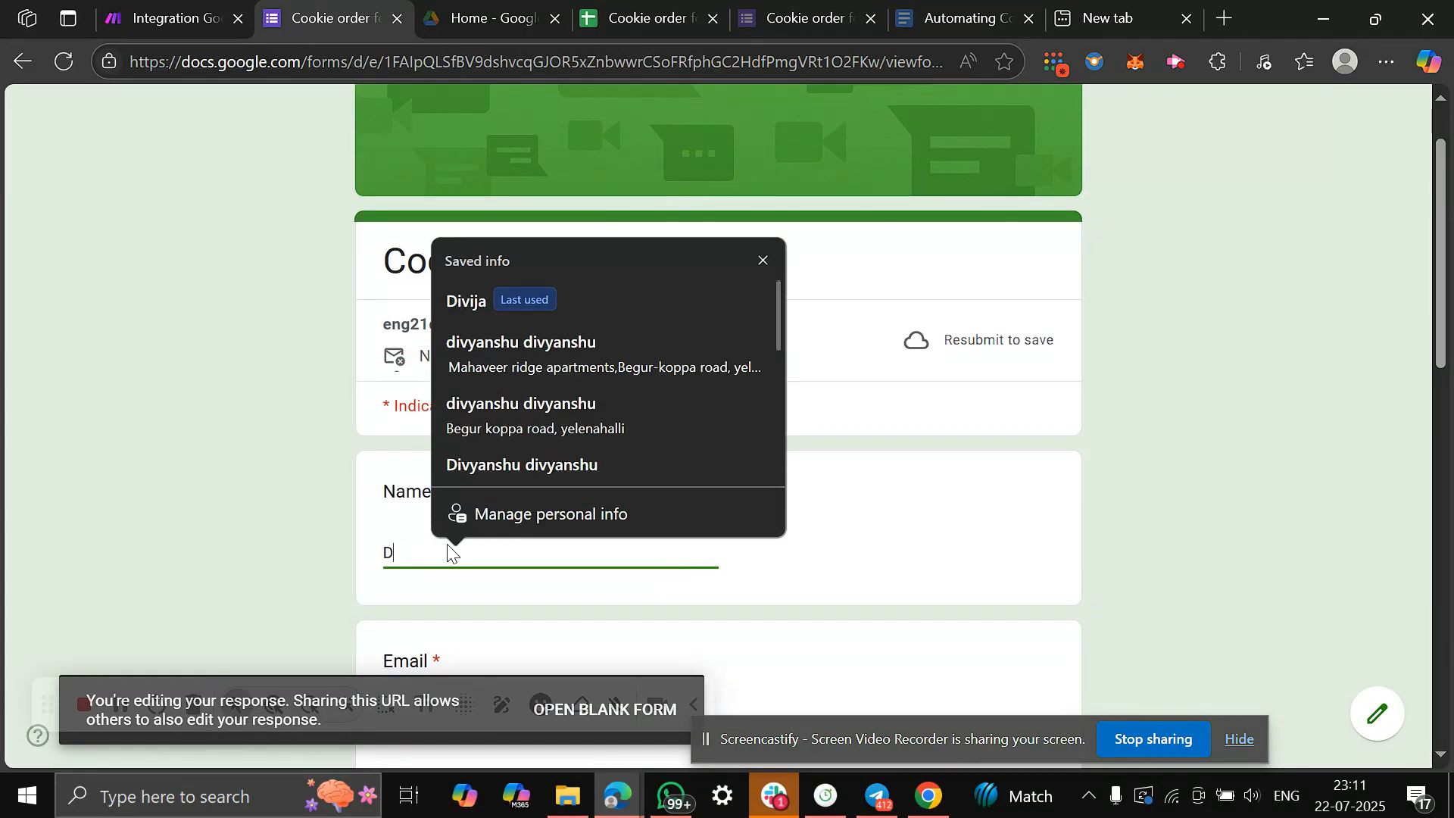
type("test1")
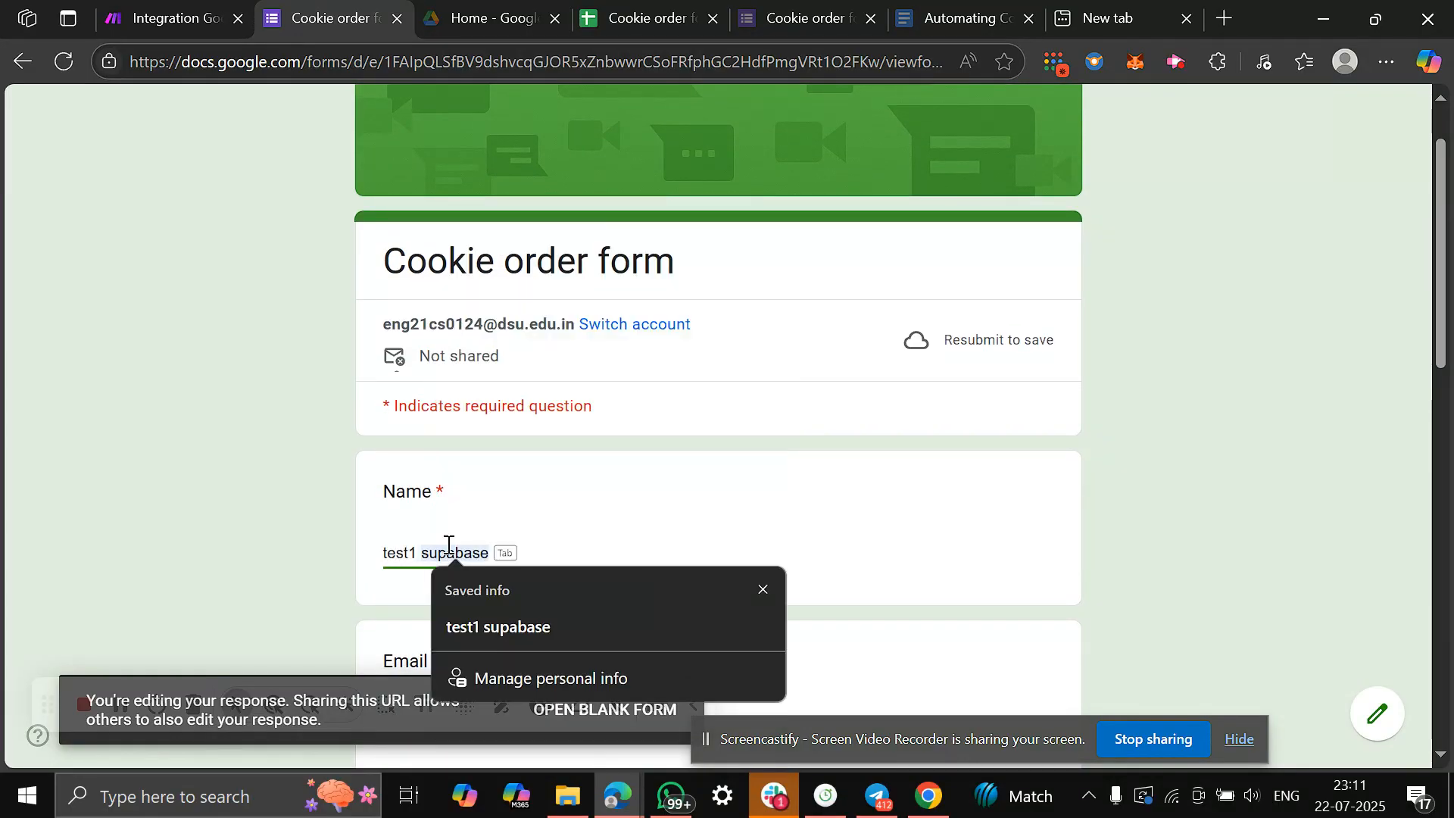
Replace the Email answer in the cookie order response with the signed-in account's e-mail address shown at the top of the form.
scroll(449, 545, "down", 2)
scroll(435, 543, "down", 1)
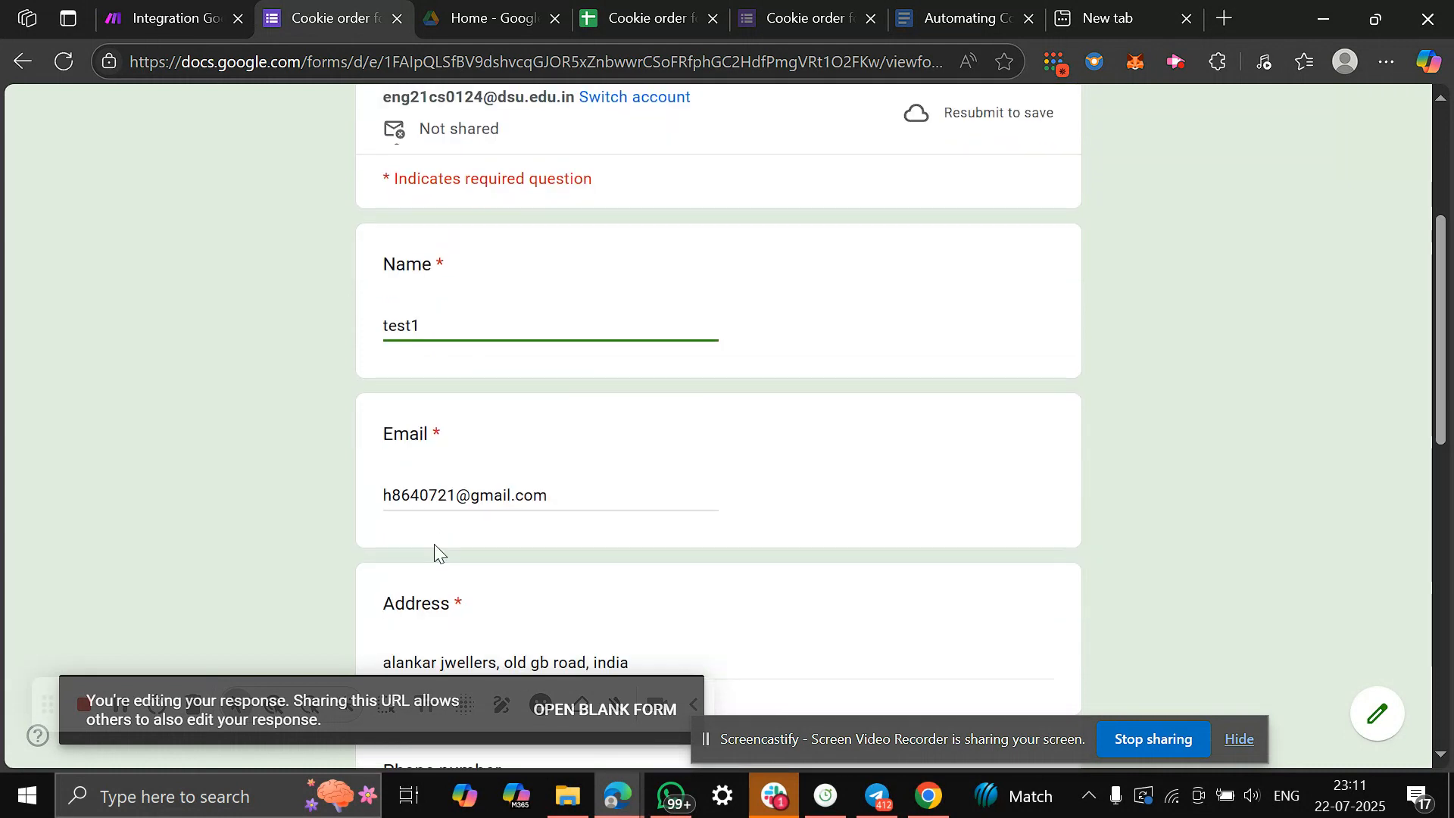
scroll(545, 333, "up", 1)
left_click_drag(574, 169, 372, 176)
scroll(555, 380, "down", 2)
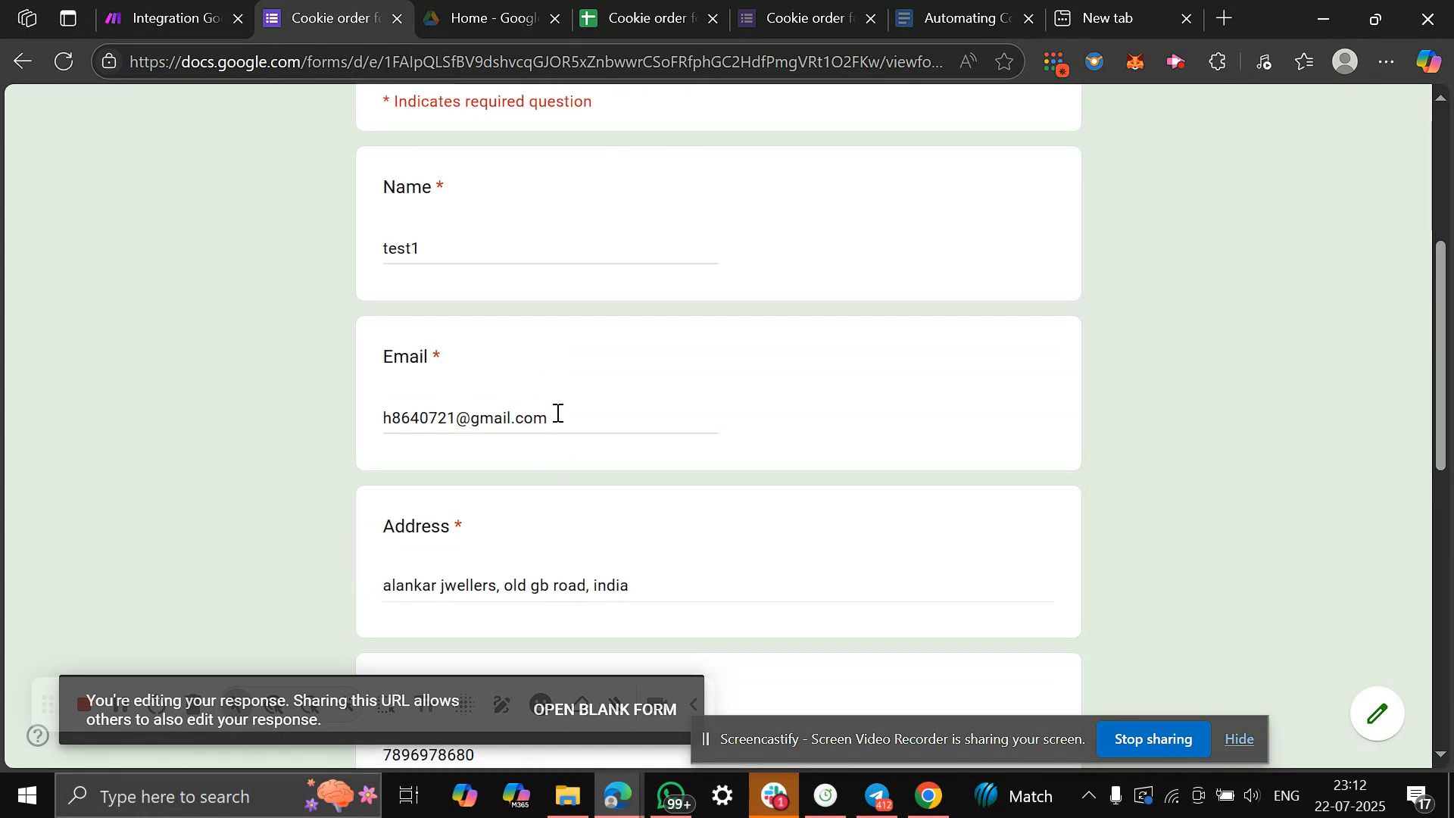
left_click_drag(555, 413, 326, 403)
key("ctrl+v")
left_click(330, 402)
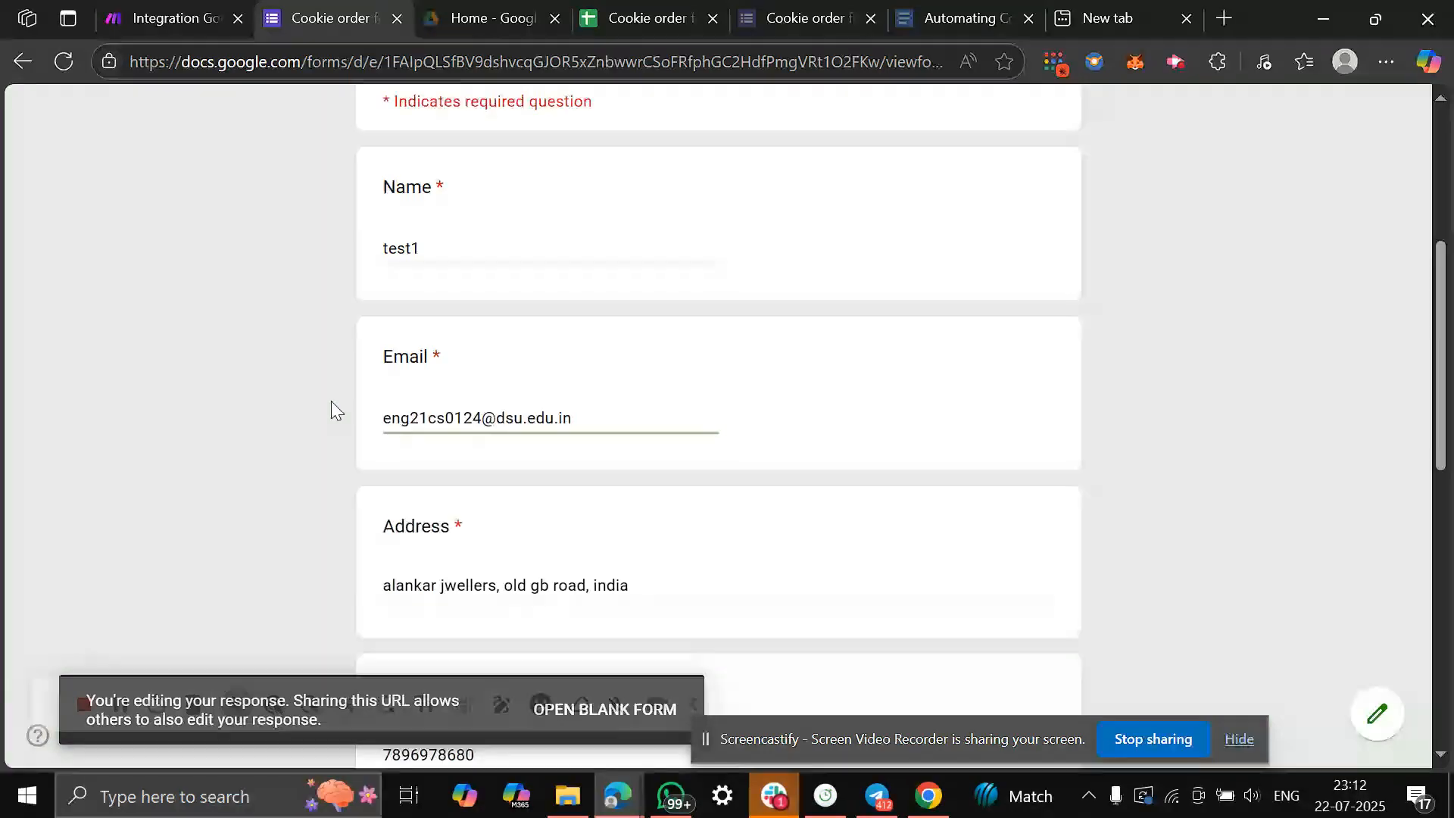
Set the order's quantity to 1245 and the type of cookie to Raisin, and submit the edited response.
scroll(361, 392, "down", 3)
scroll(471, 507, "down", 7)
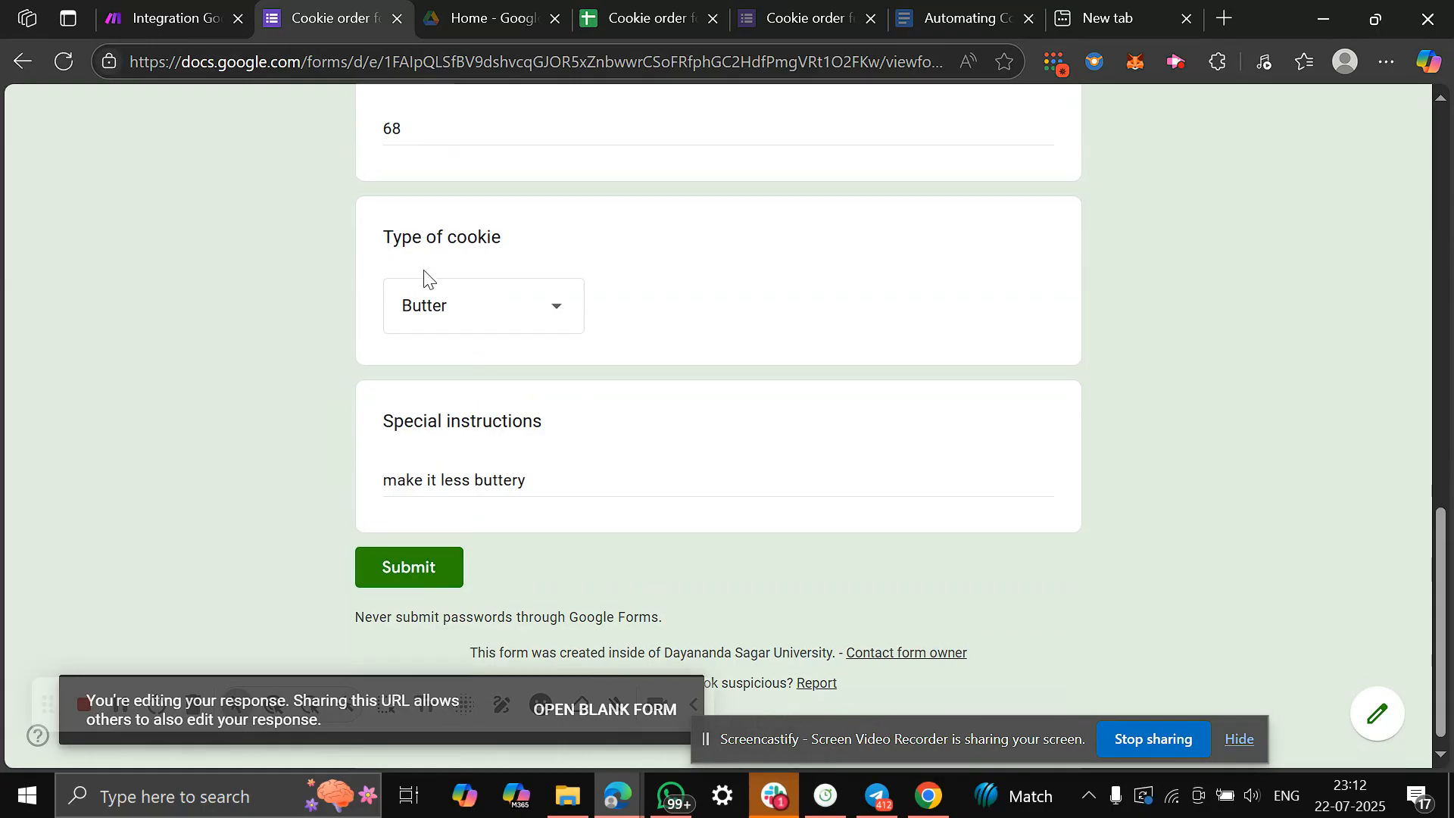
left_click(417, 119)
key("BackSpace")
key("BackSpace")
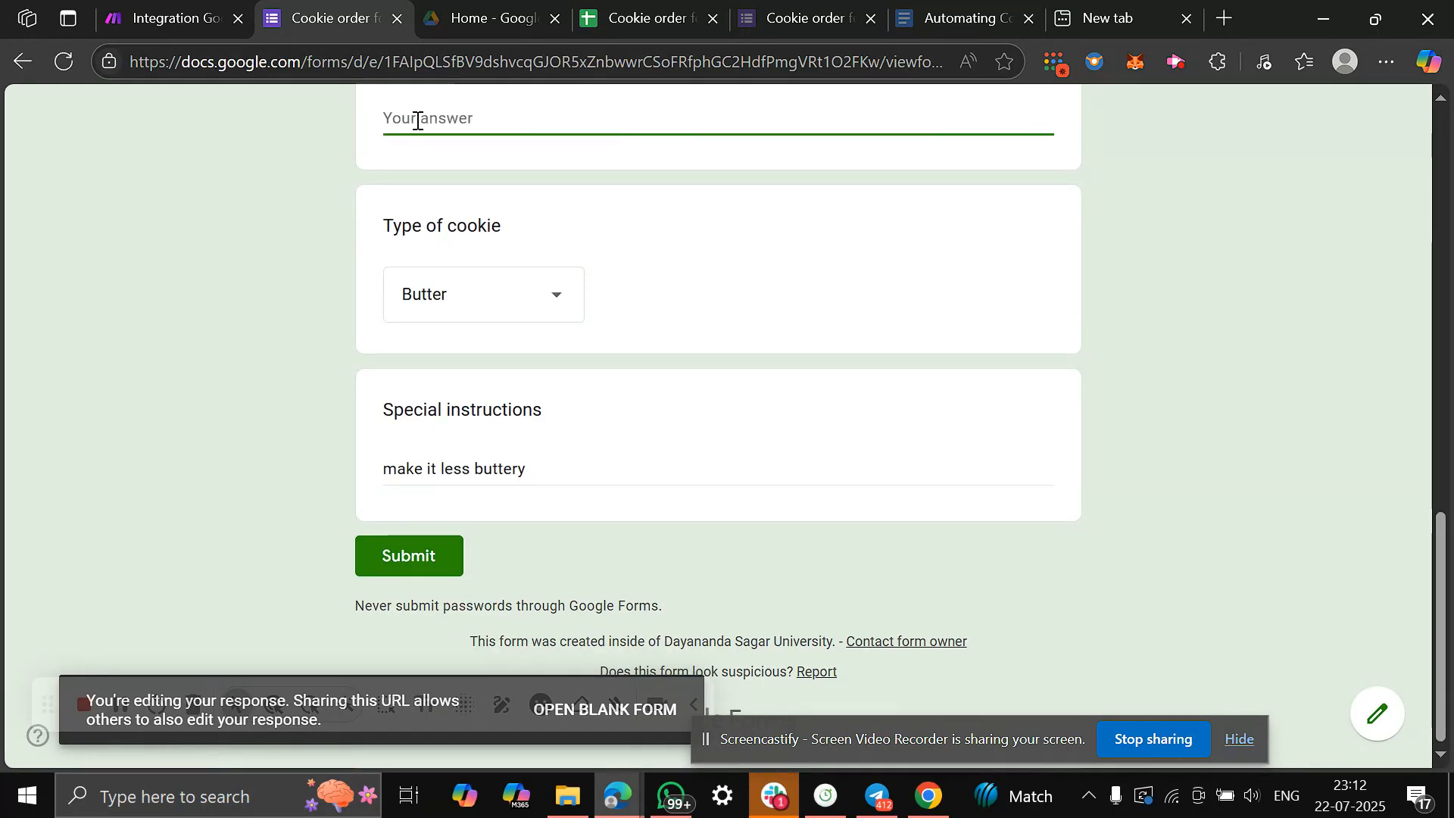
type("1245")
left_click(434, 294)
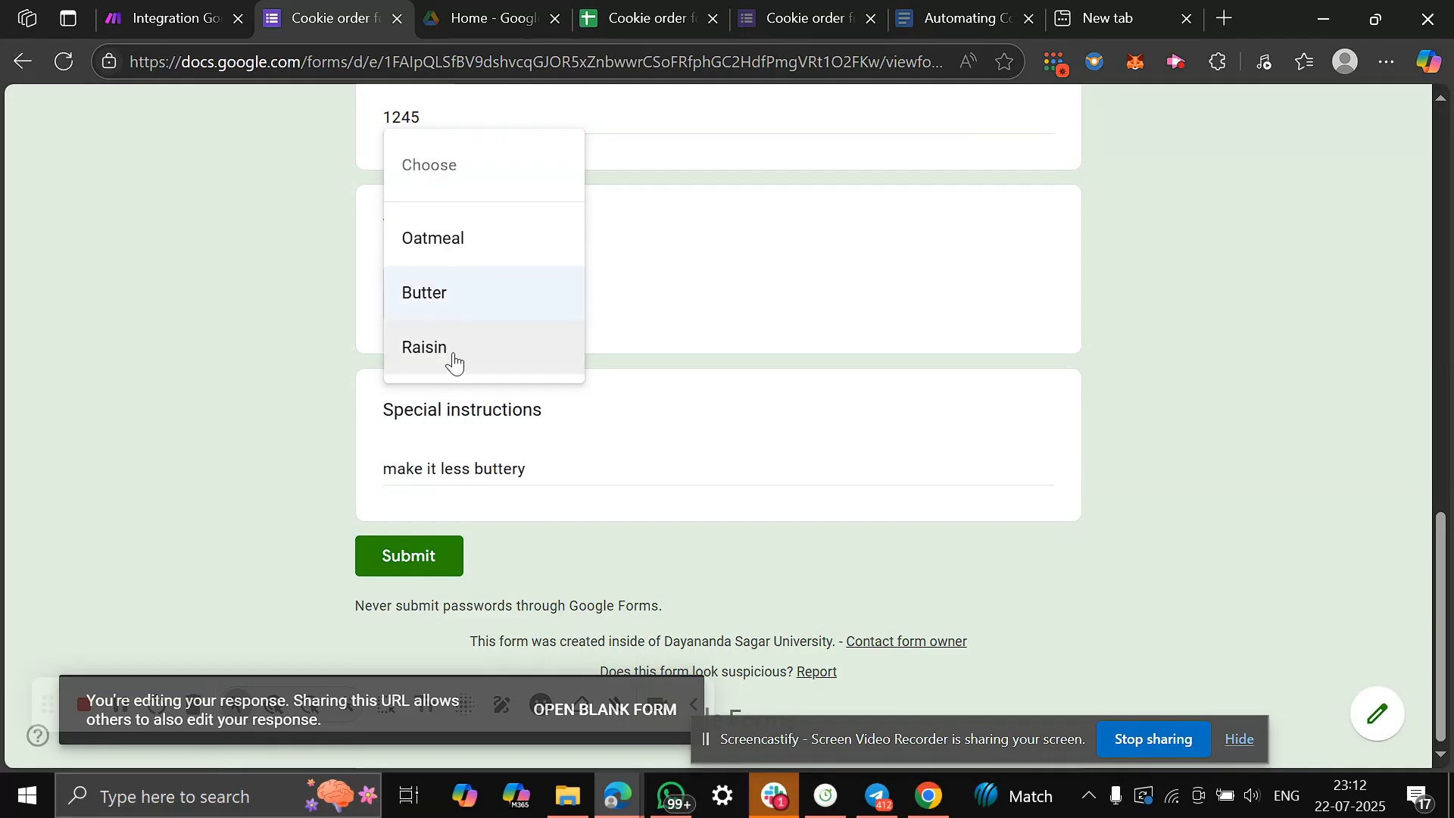
left_click(453, 362)
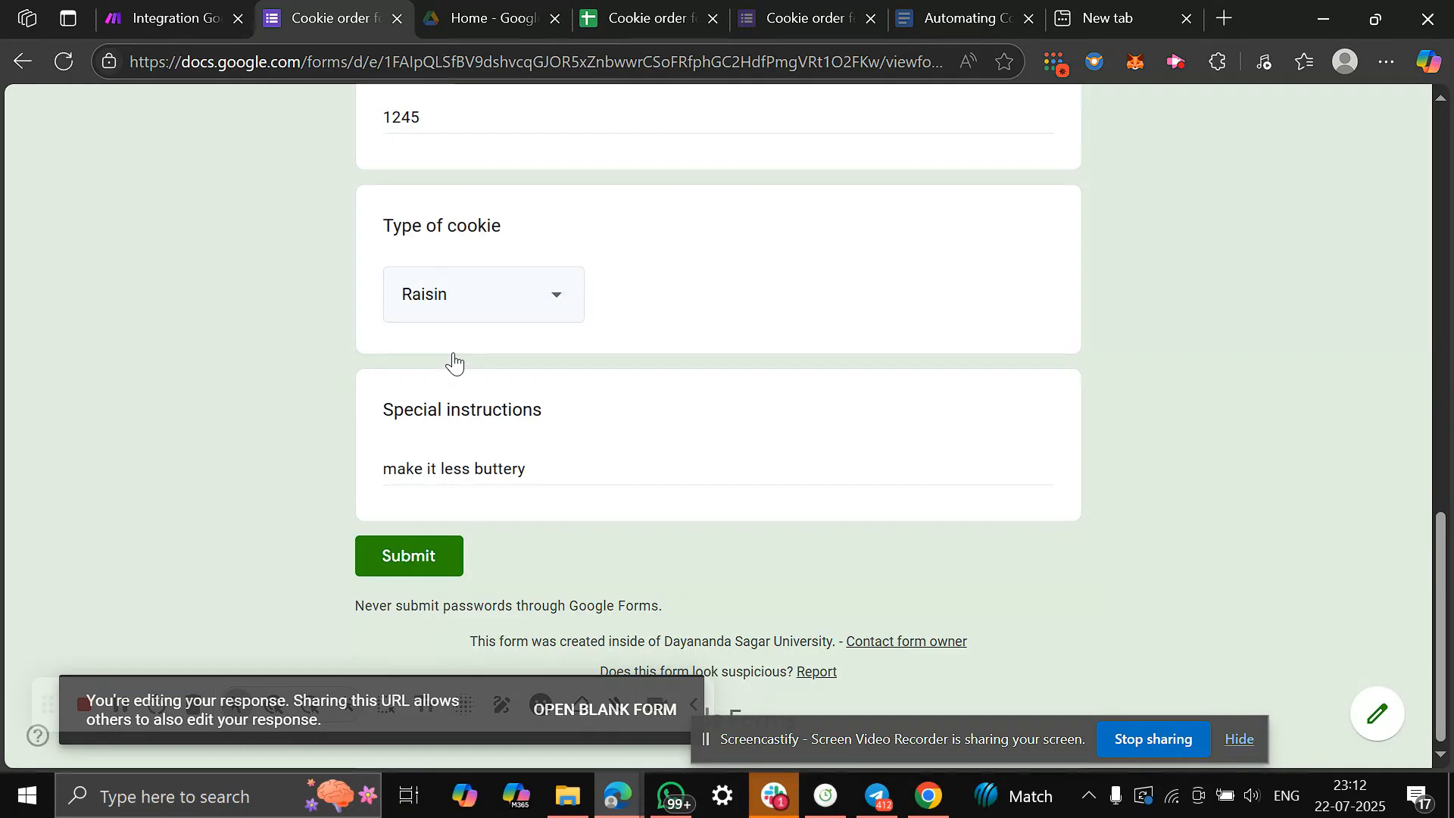
left_click(411, 556)
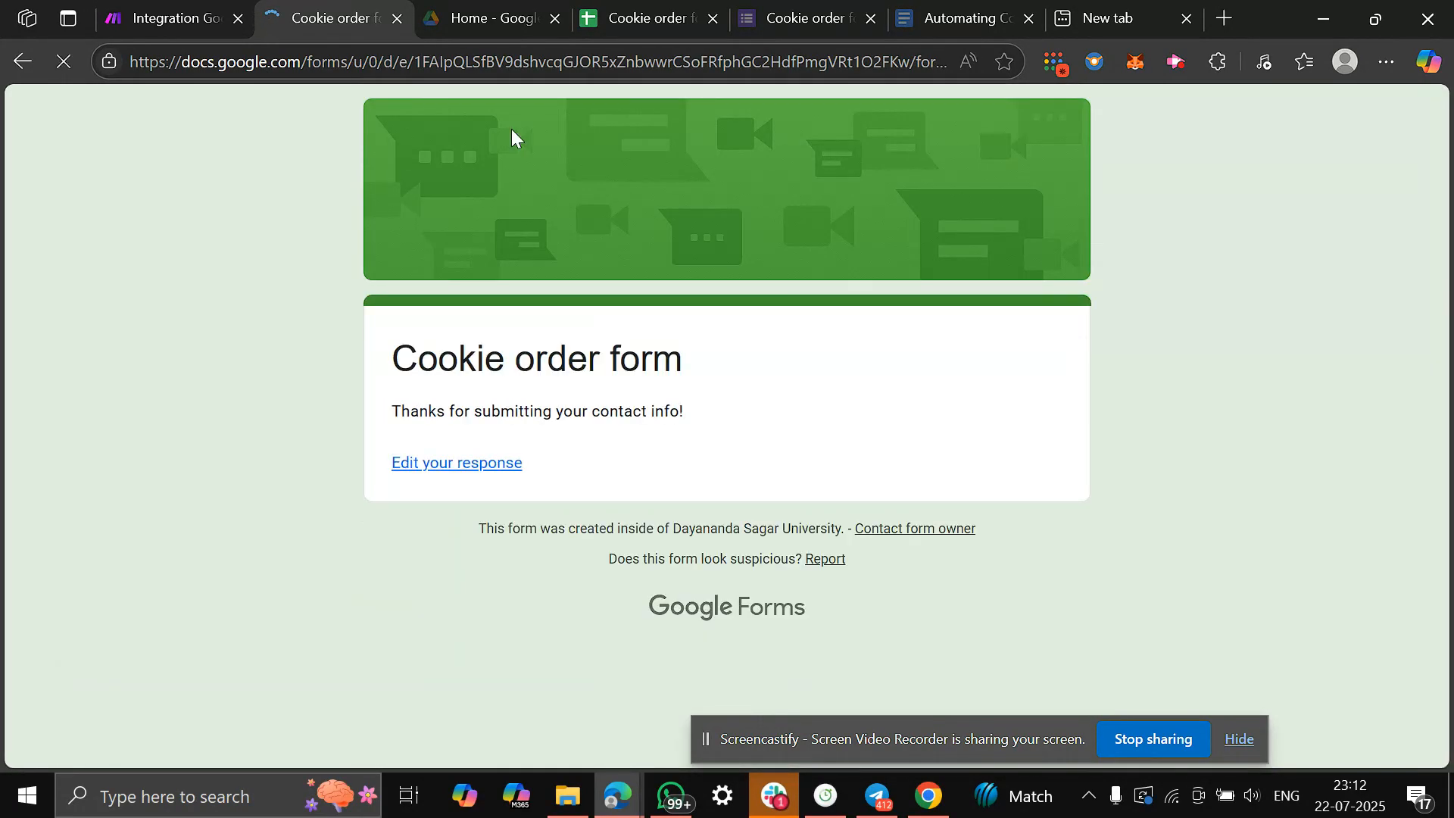
left_click(486, 65)
key("ctrl+v")
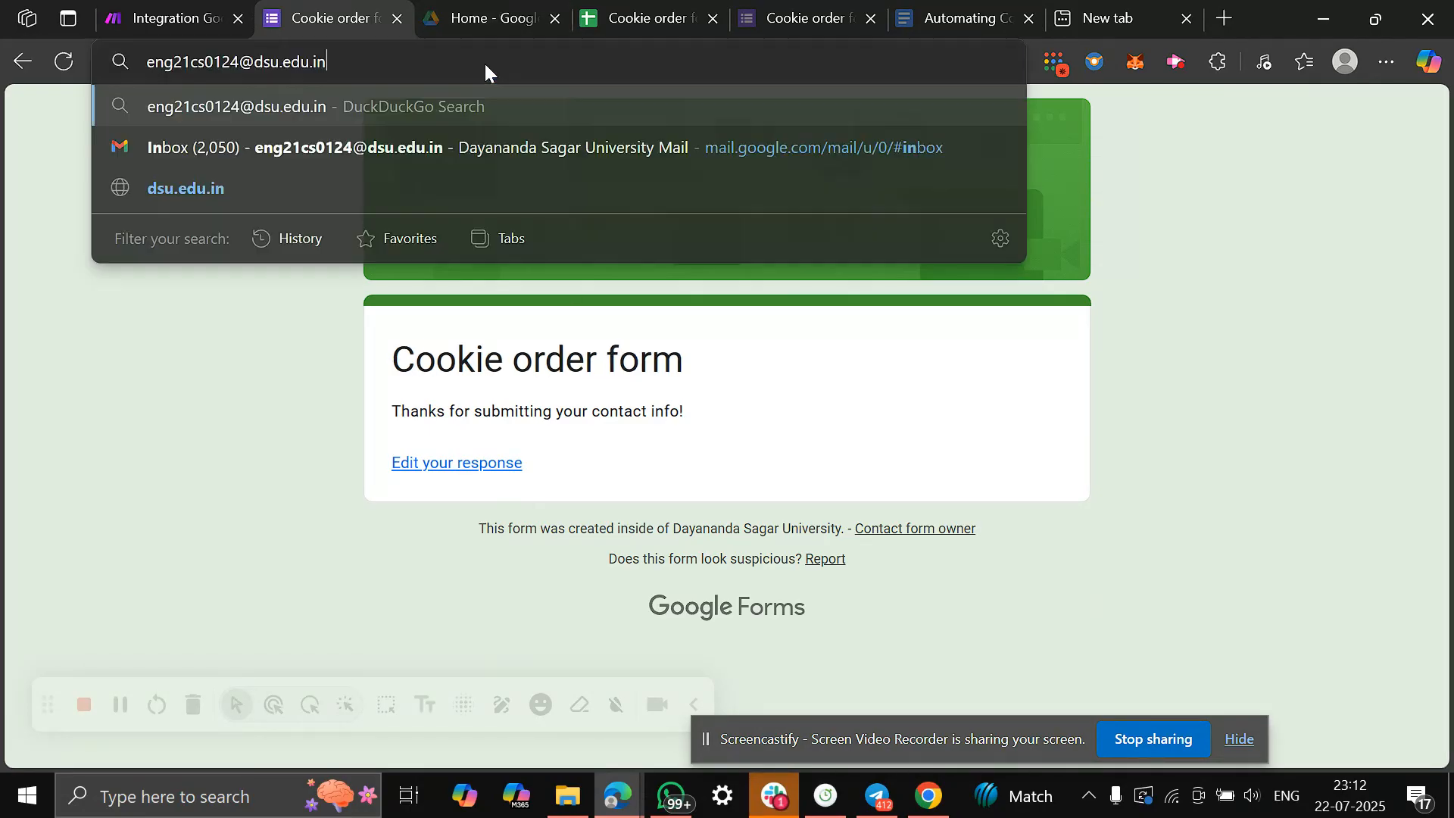
key("BackSpace")
key("BackSpace")
key("BackSpace")
key("BackSpace")
key("BackSpace")
key("BackSpace")
key("BackSpace")
key("BackSpace")
key("BackSpace")
key("BackSpace")
key("BackSpace")
key("BackSpace")
key("BackSpace")
key("BackSpace")
key("BackSpace")
key("BackSpace")
key("BackSpace")
key("BackSpace")
key("BackSpace")
key("BackSpace")
key("BackSpace")
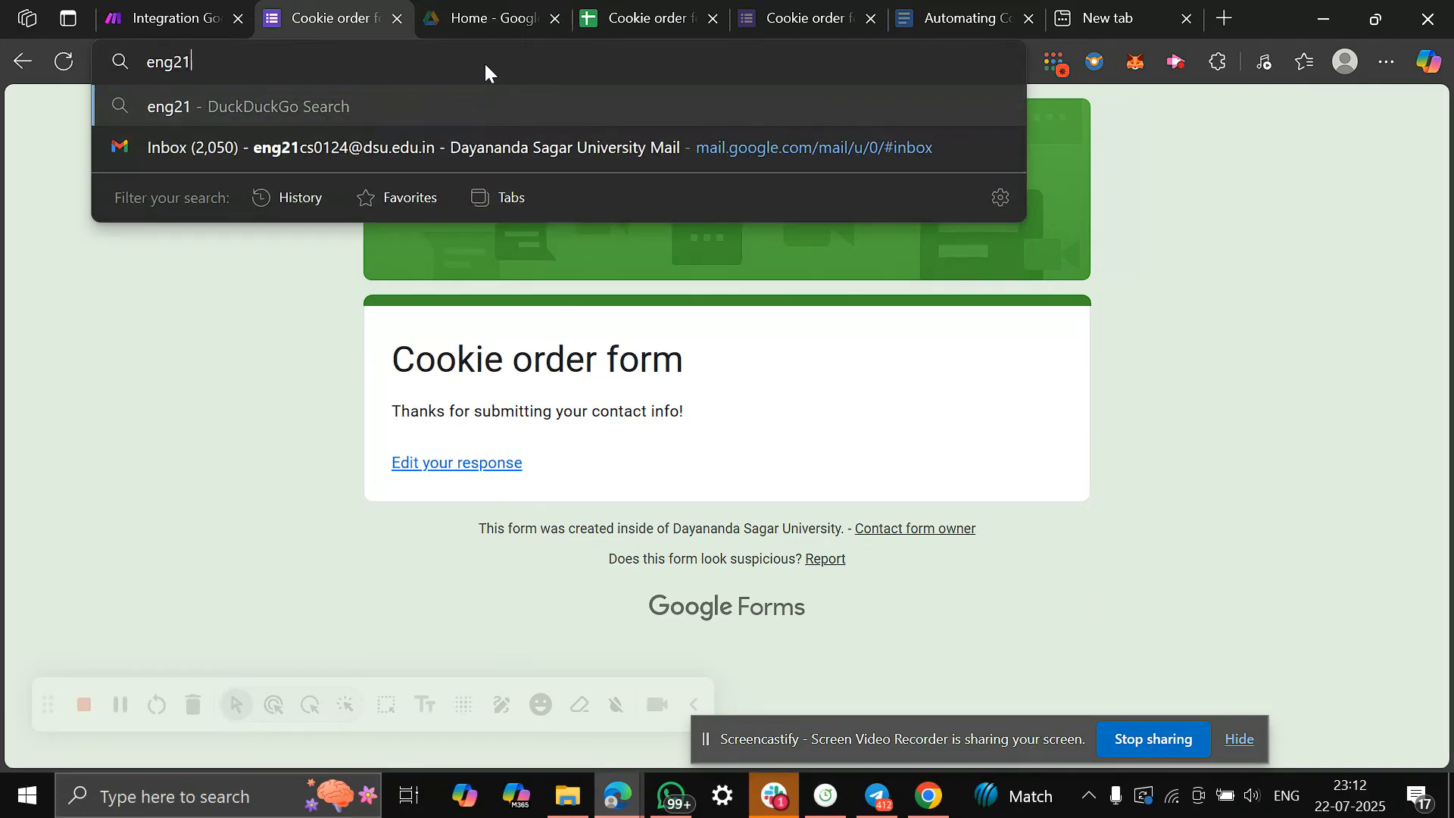
left_click(229, 342)
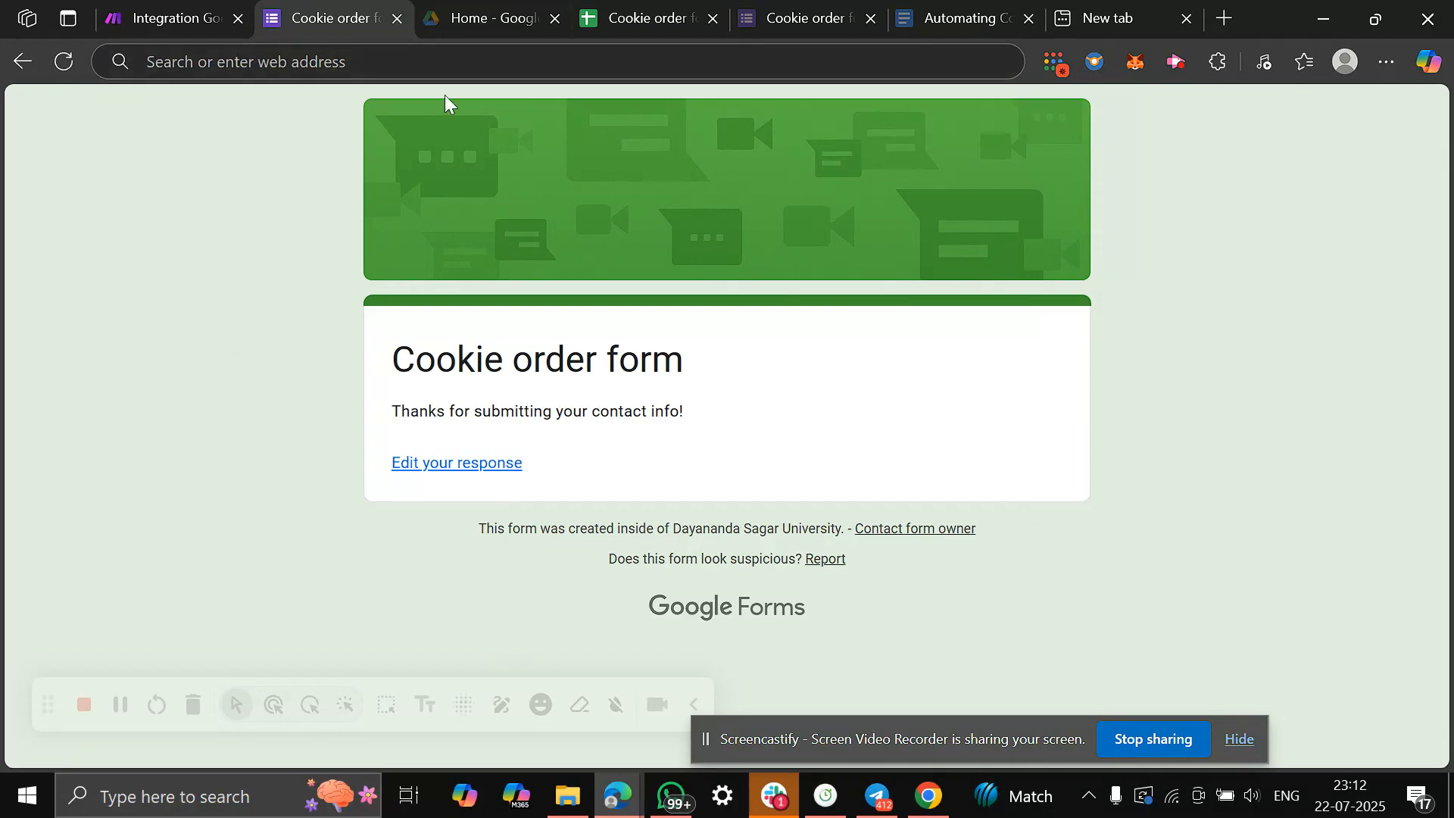
Close the submitted form's browser tab and switch the remaining open Cookie order form to the other Google account.
left_click(752, 14)
left_click(391, 17)
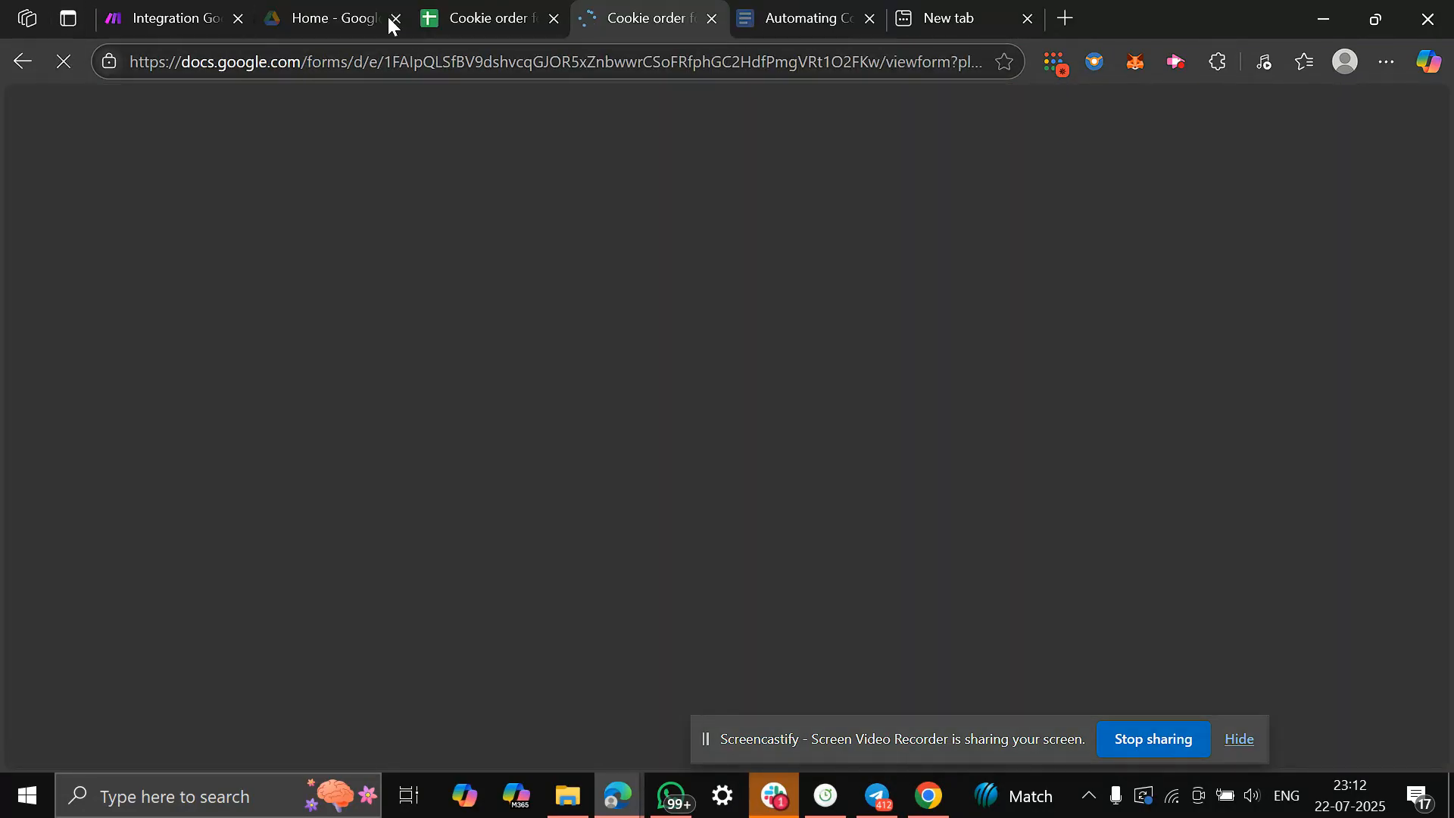
scroll(461, 507, "down", 1)
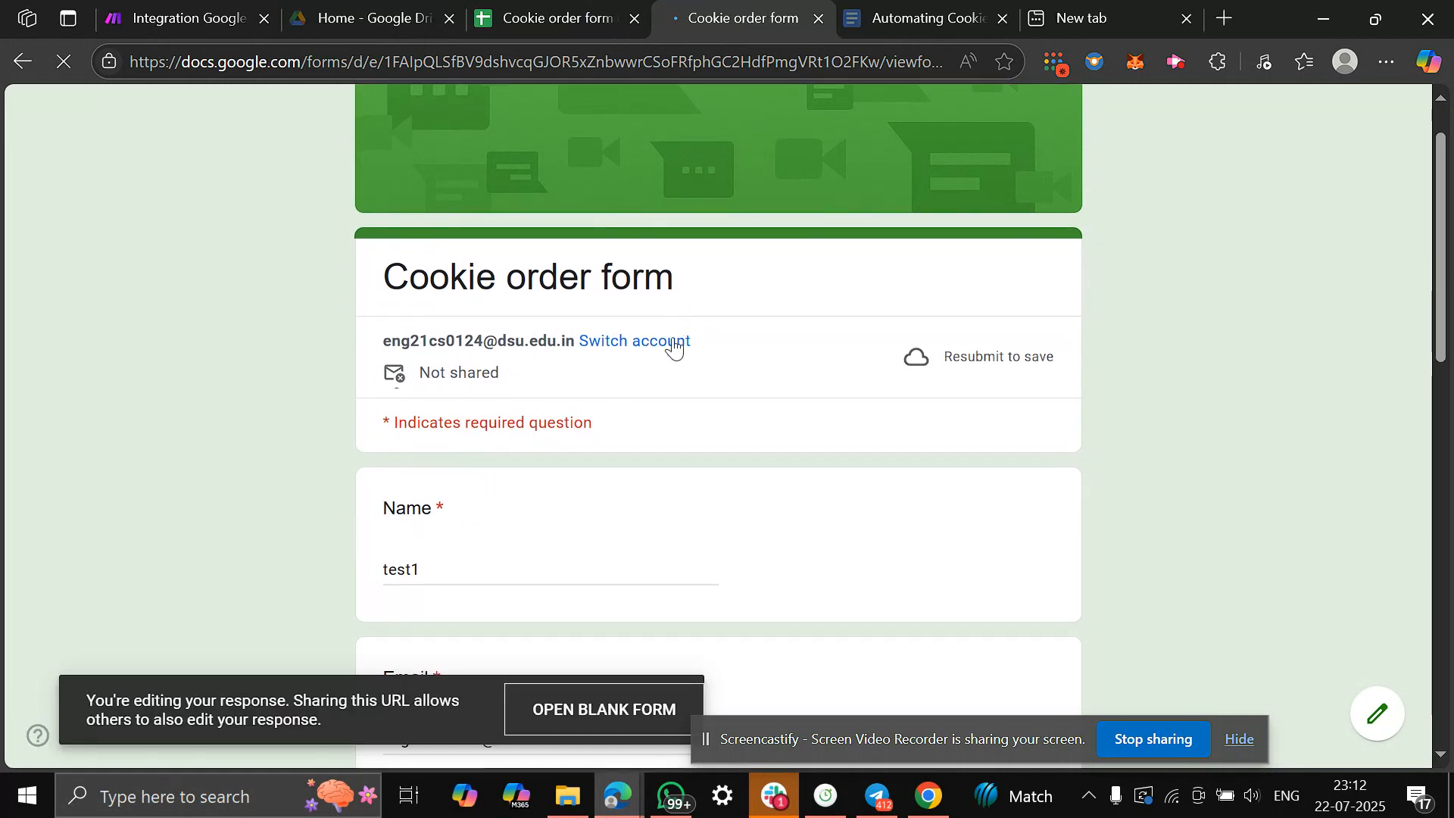
left_click(656, 354)
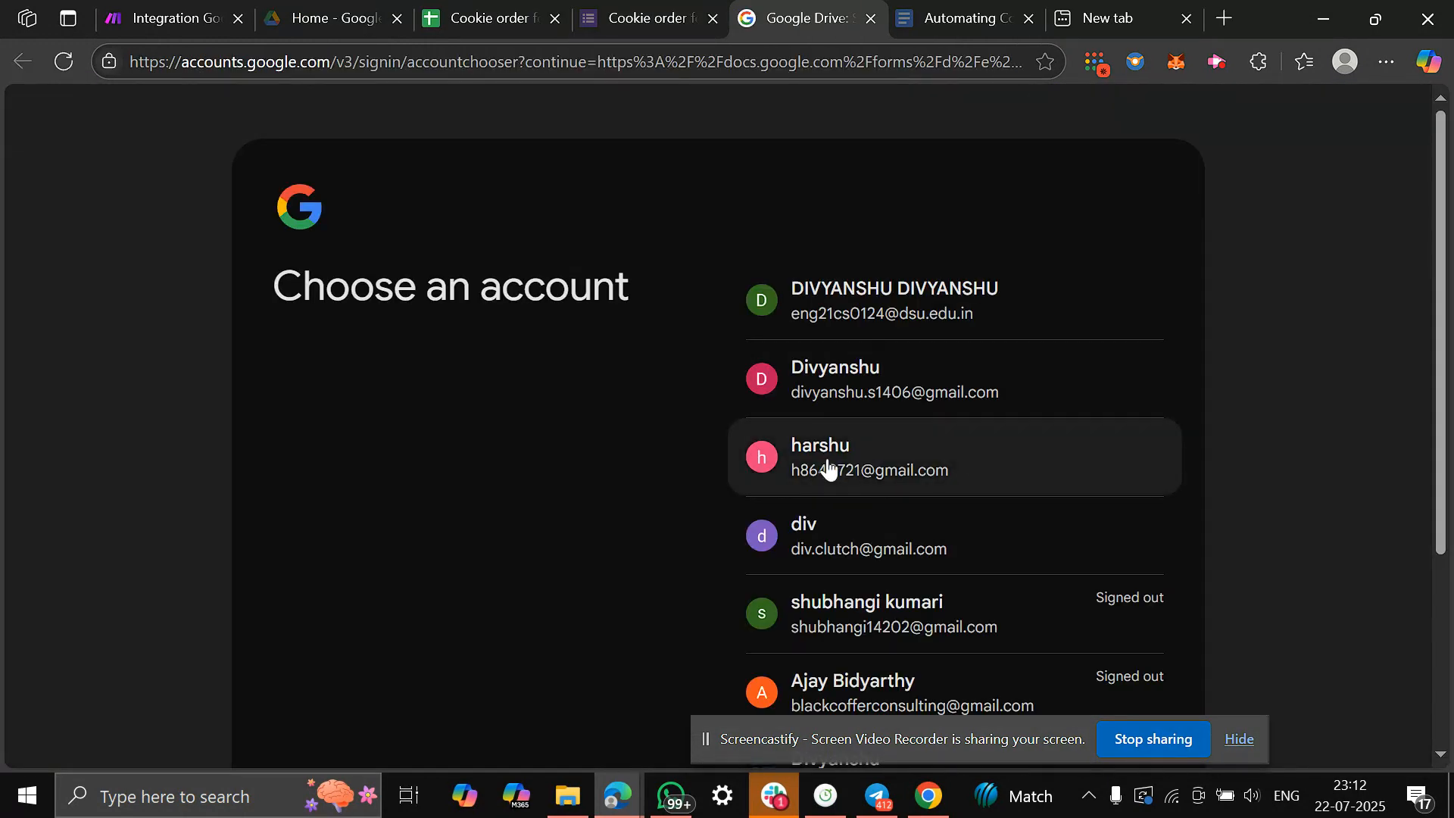
left_click(821, 463)
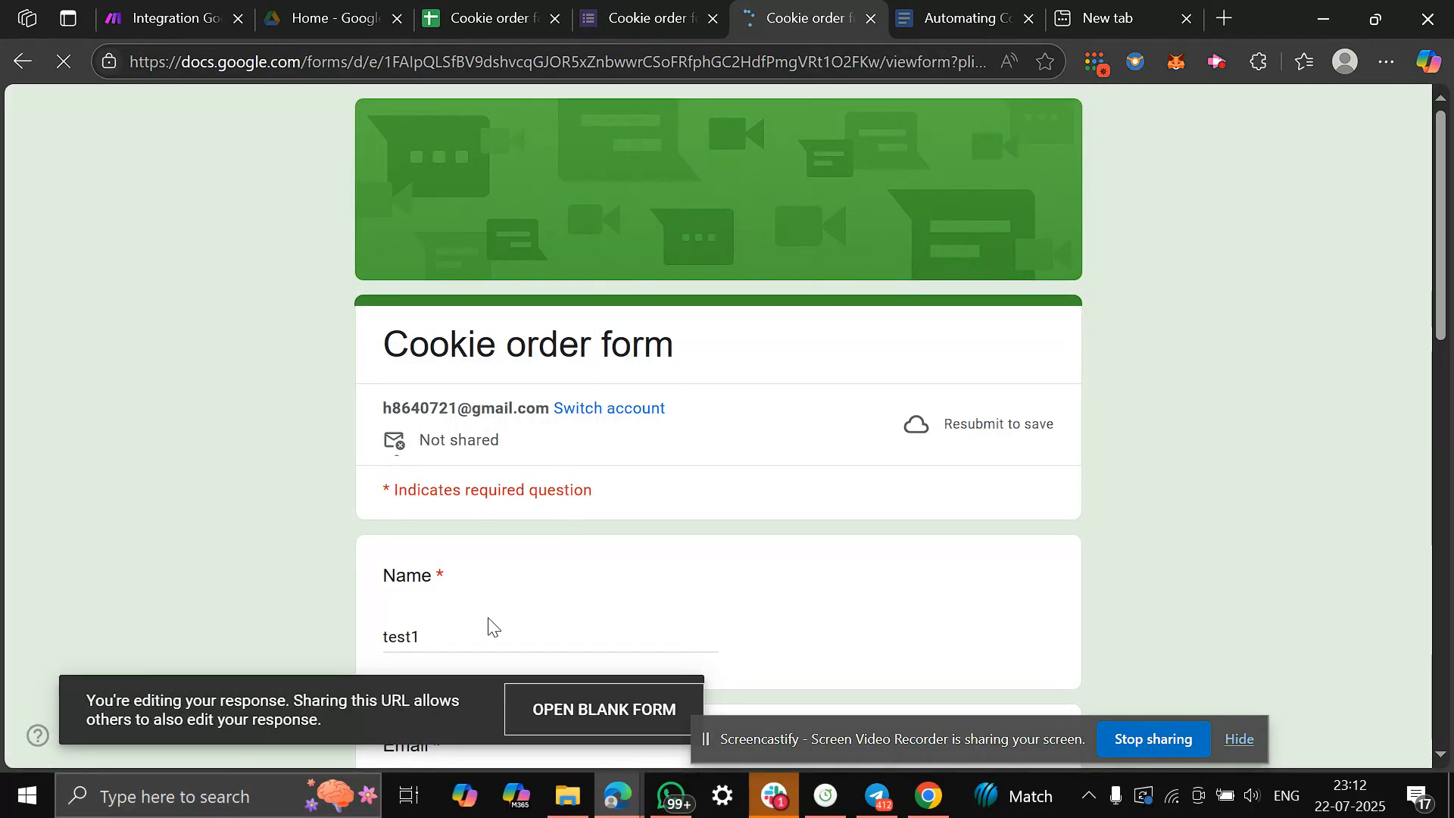
Copy the newly signed-in account's e-mail address from the form header and replace the Email answer with it.
scroll(485, 620, "down", 2)
scroll(445, 465, "down", 4)
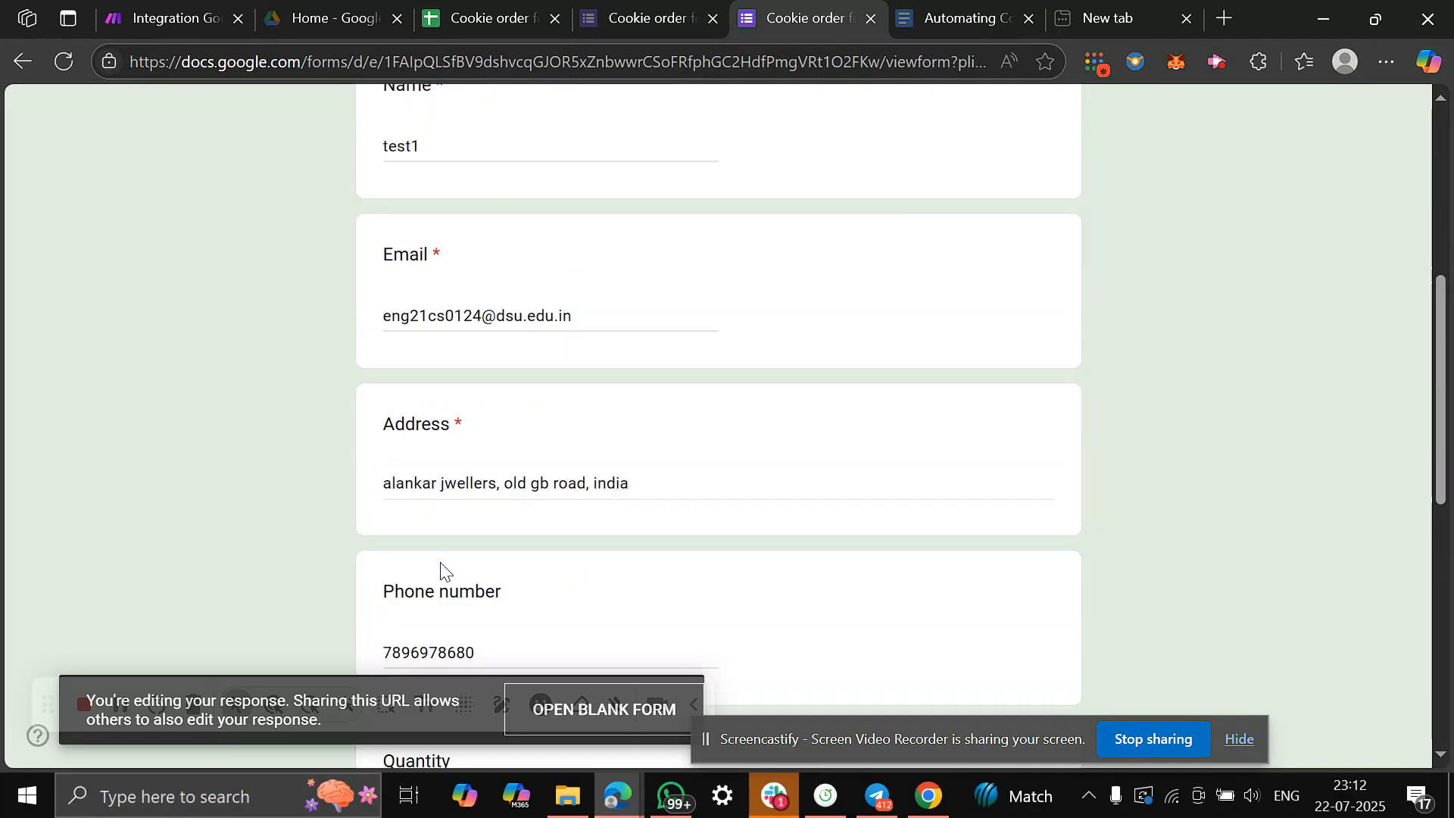
scroll(573, 298, "up", 4)
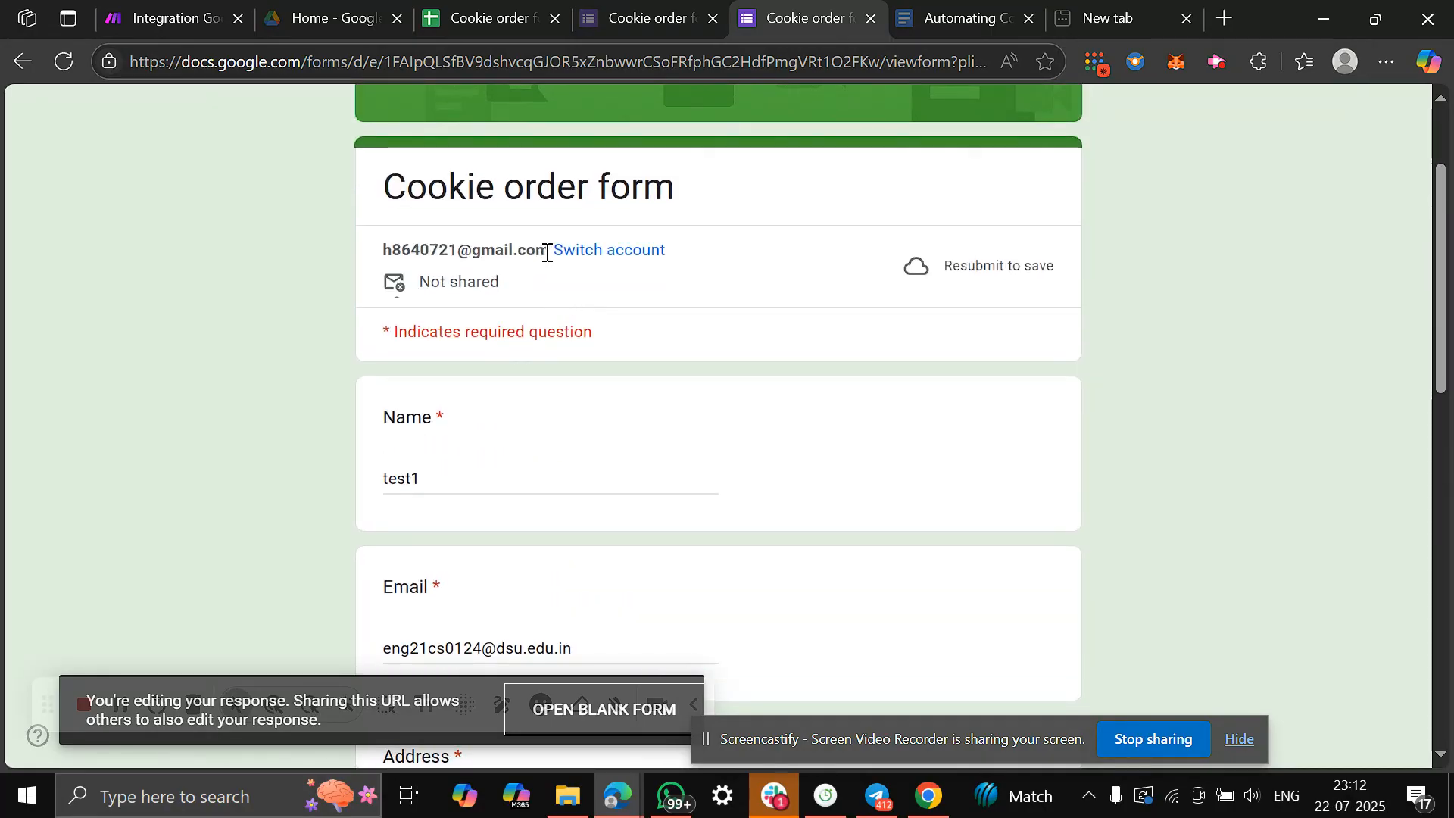
left_click_drag(549, 250, 376, 250)
key("ctrl+c")
scroll(567, 371, "down", 3)
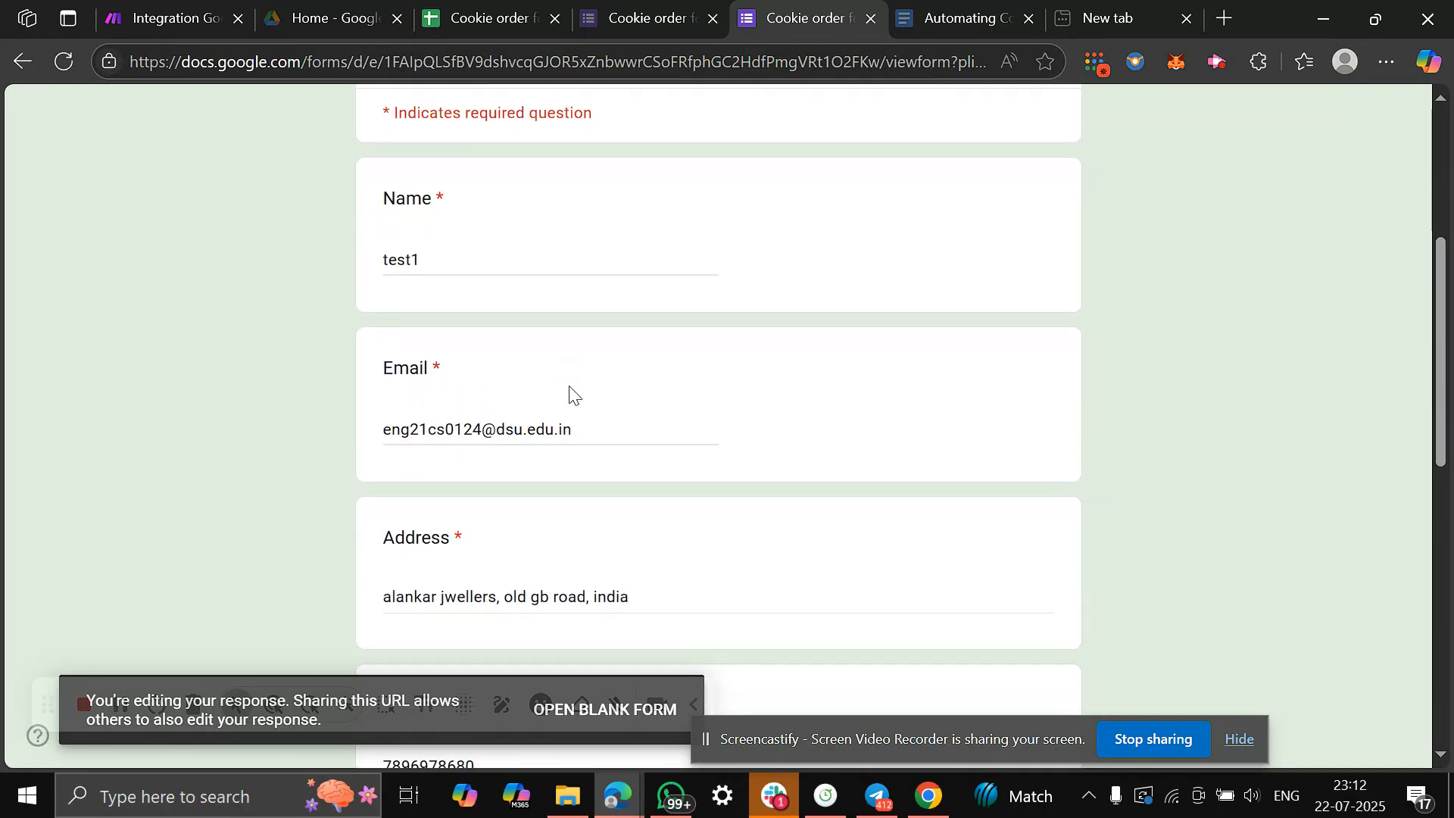
left_click_drag(581, 431, 373, 413)
key("ctrl+v")
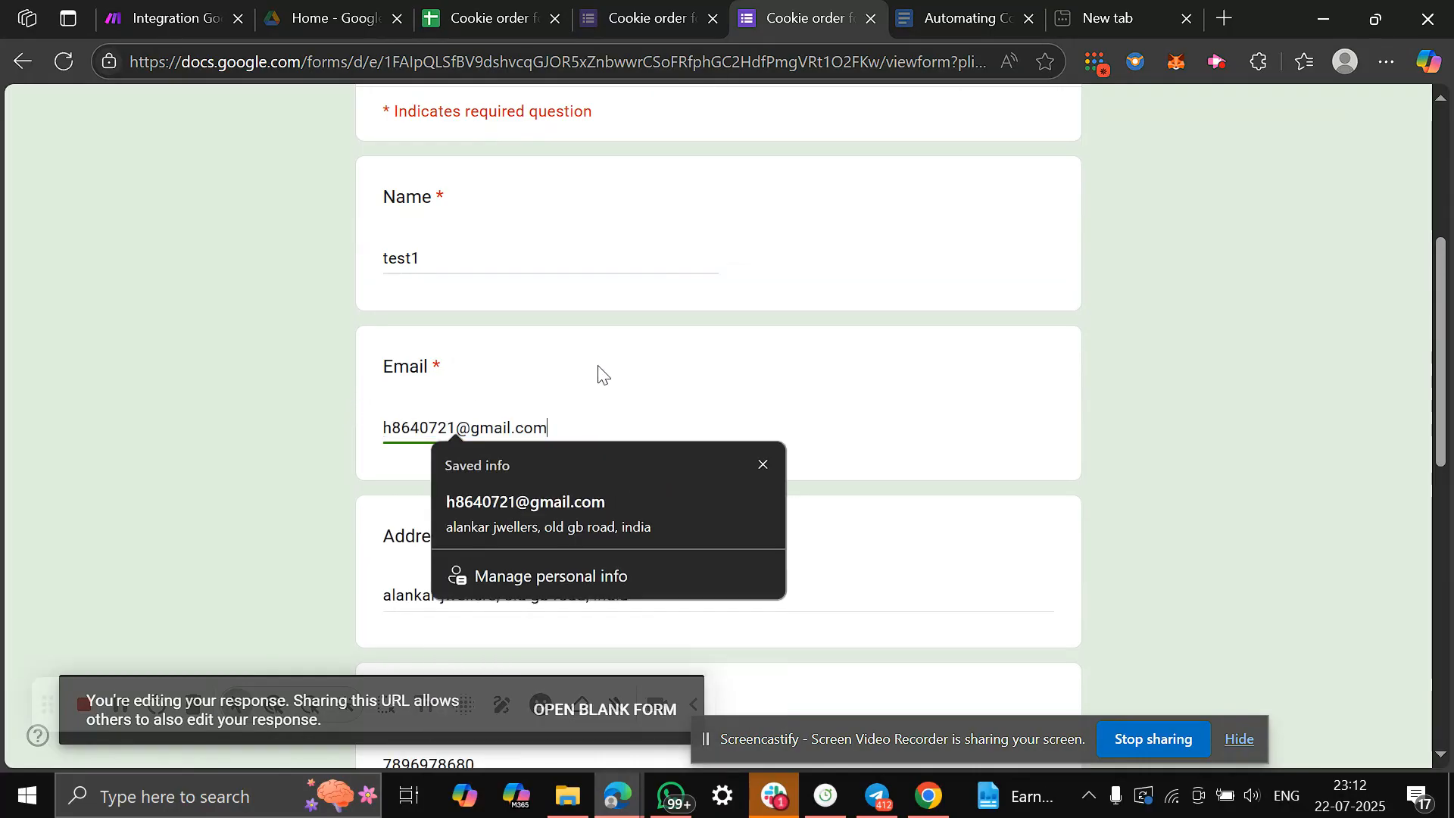
Replace the street part of the Address answer with a different test street, keeping the country.
scroll(597, 371, "down", 3)
left_click_drag(587, 375, 363, 376)
type("23kk roa")
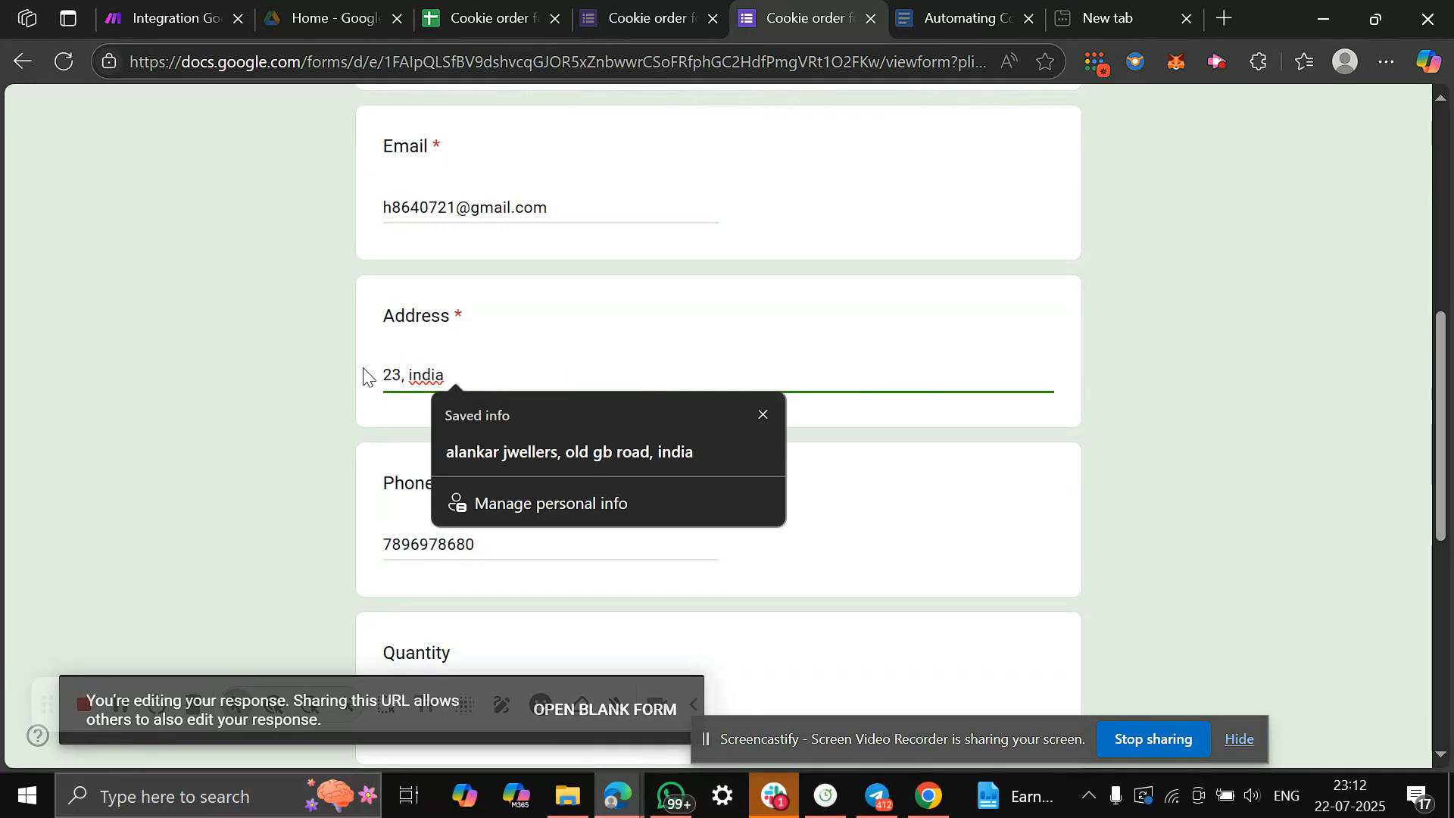
type("d")
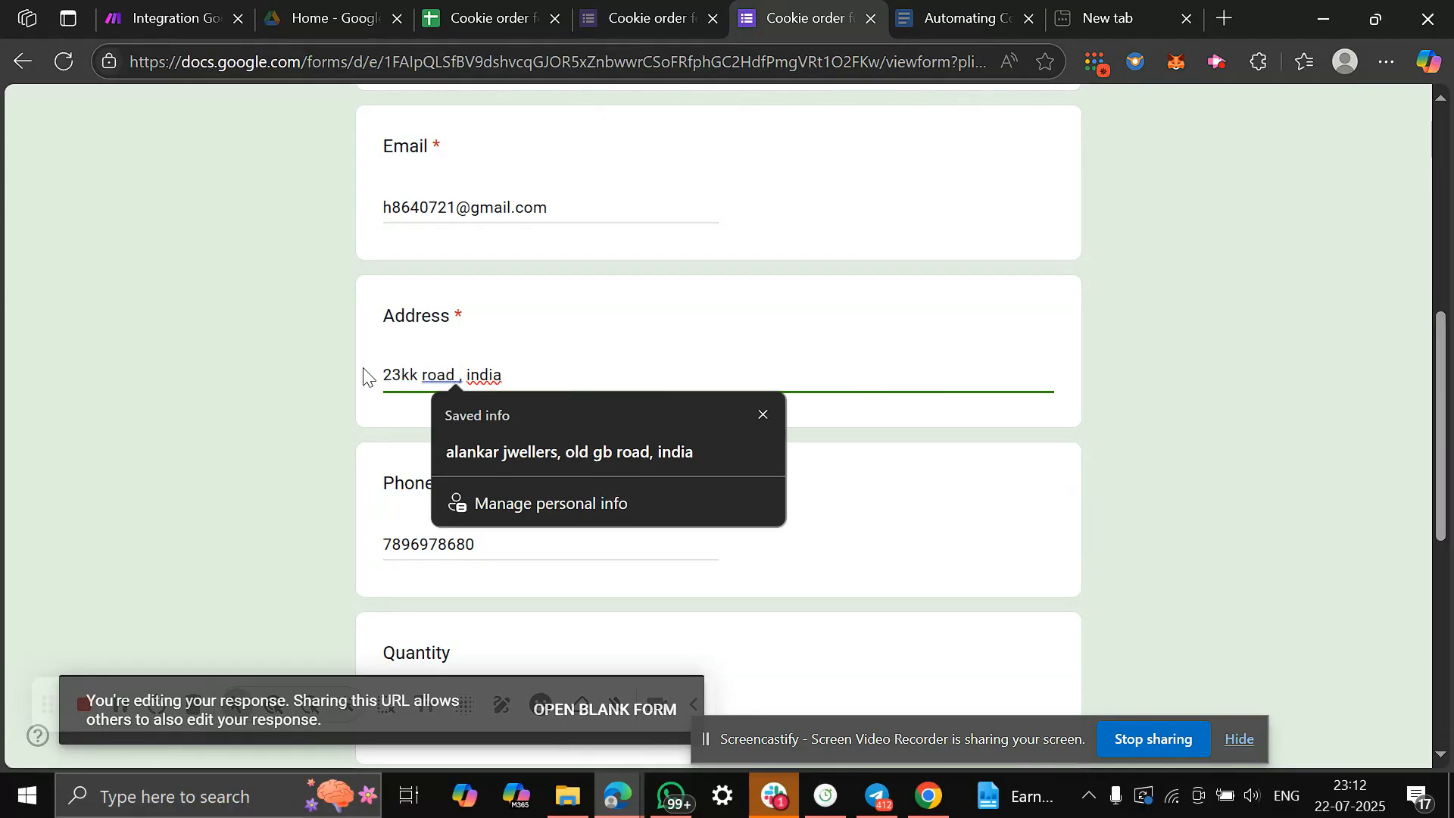
left_click(440, 359)
Change the Phone number answer in the cookie order response to a different test number.
scroll(469, 333, "down", 3)
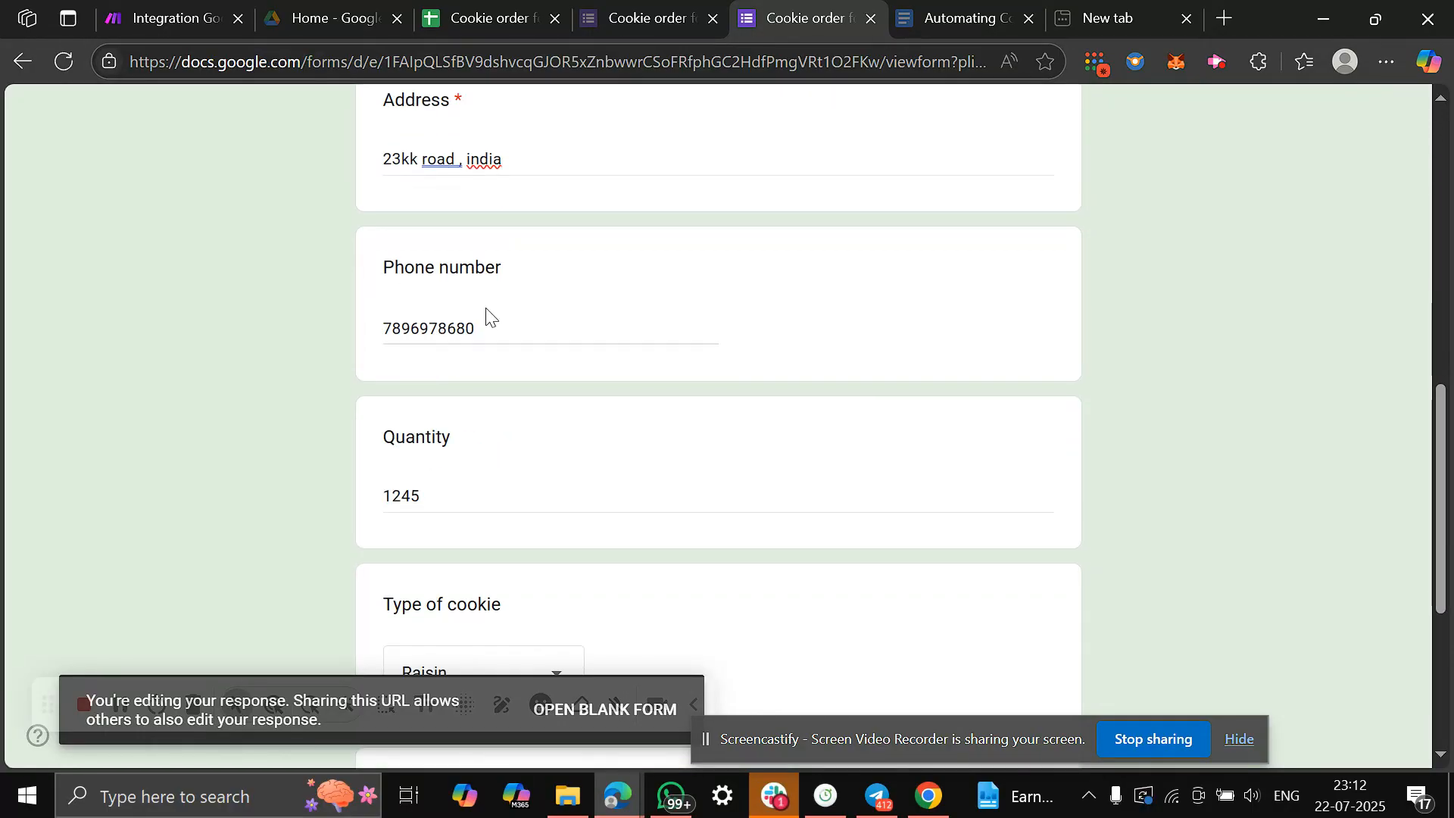
left_click(428, 337)
key("BackSpace")
key("BackSpace")
type("233")
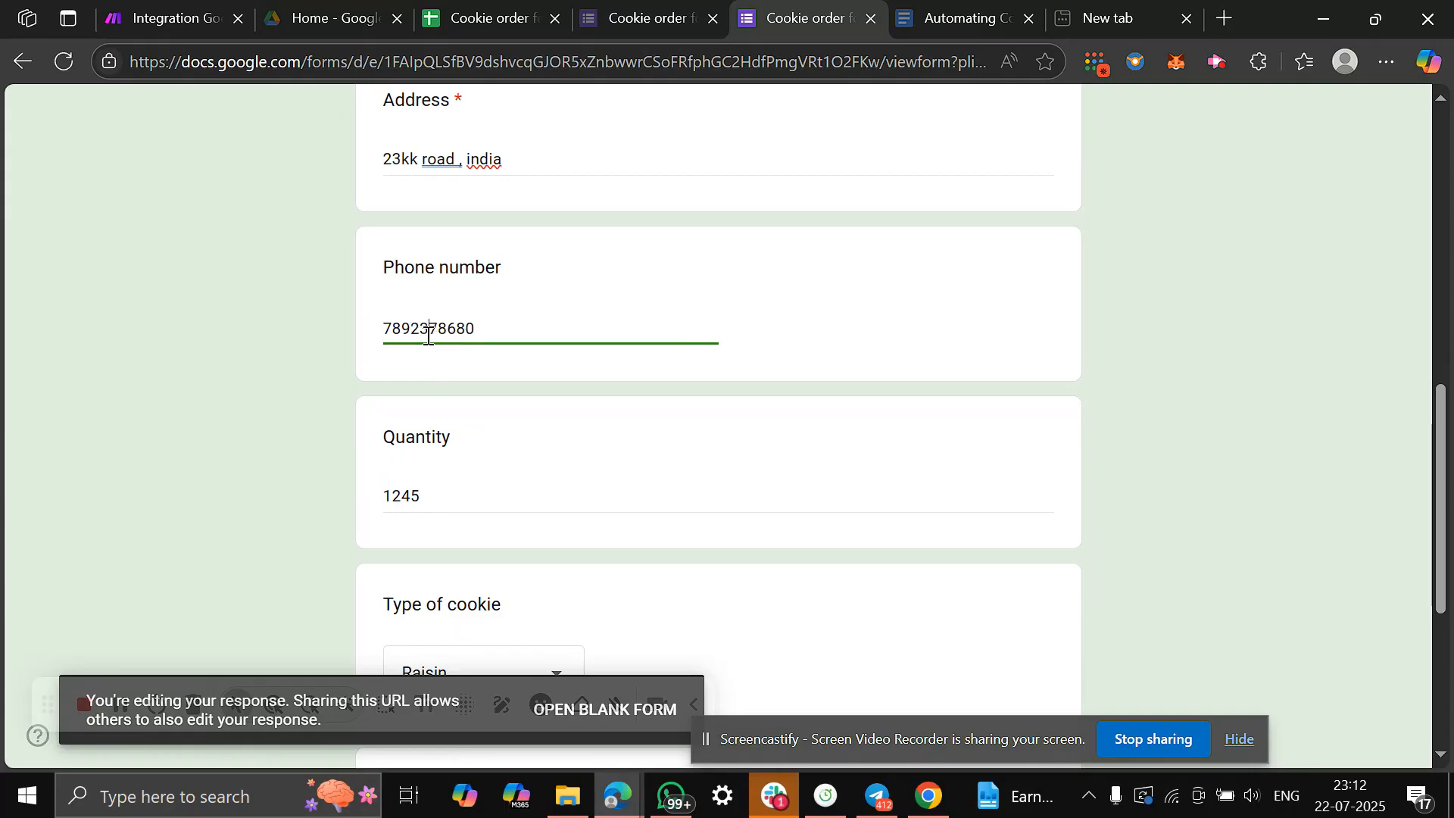
key("BackSpace")
key("BackSpace")
scroll(475, 331, "down", 2)
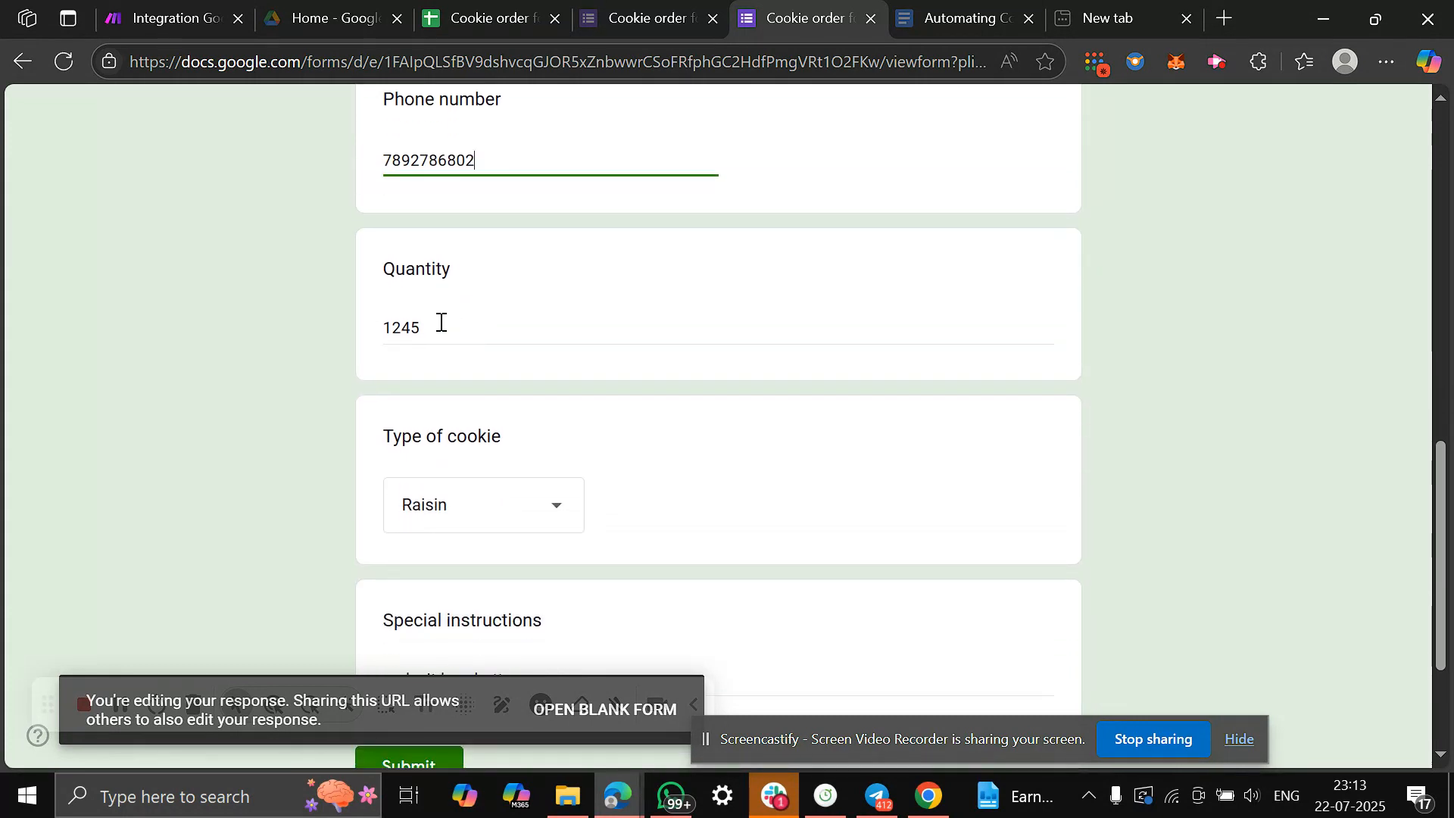
Set the order's quantity to 54 and the type of cookie to Oatmeal.
left_click_drag(440, 321, 379, 310)
type("54")
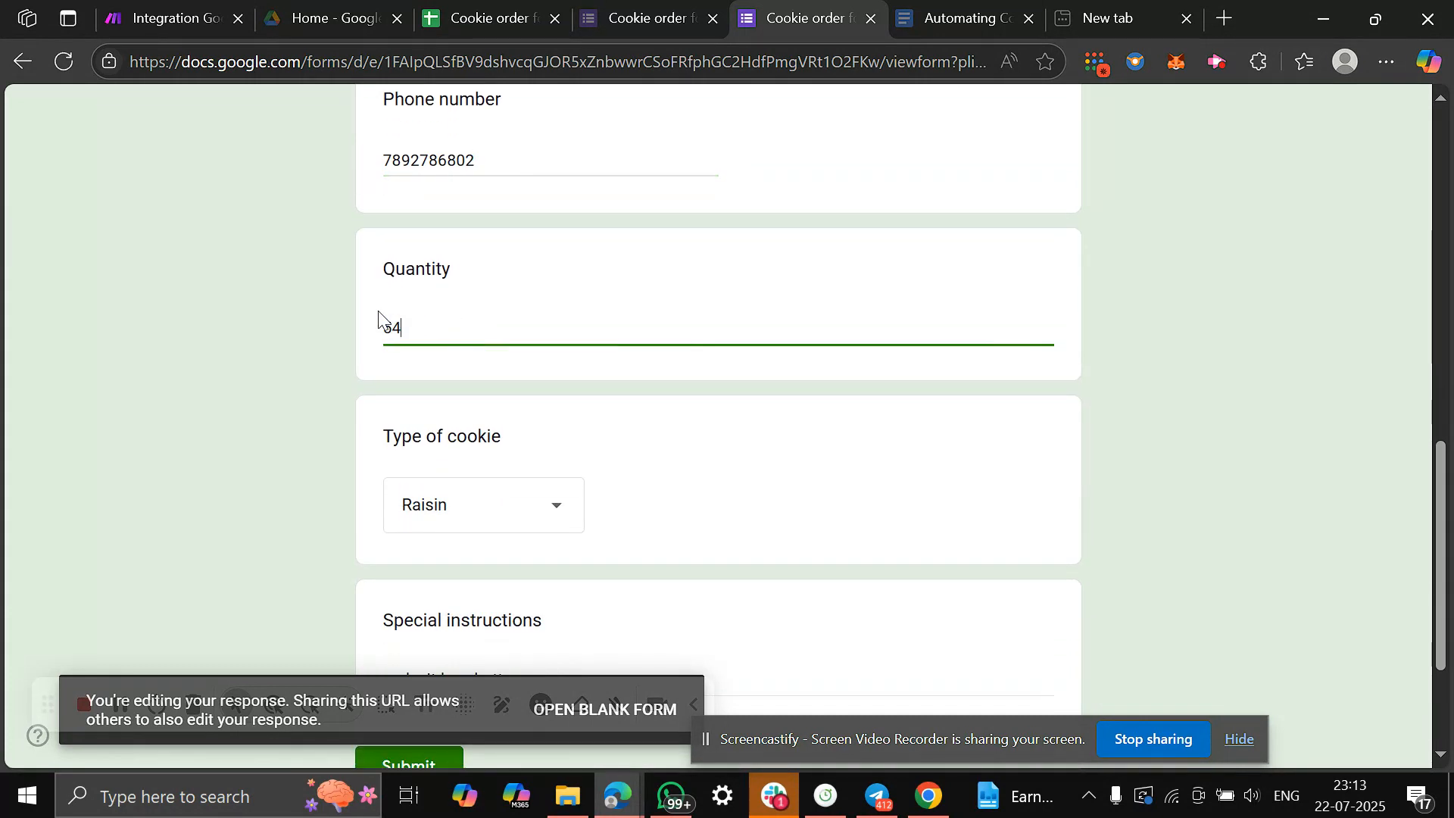
scroll(378, 314, "down", 3)
left_click(463, 299)
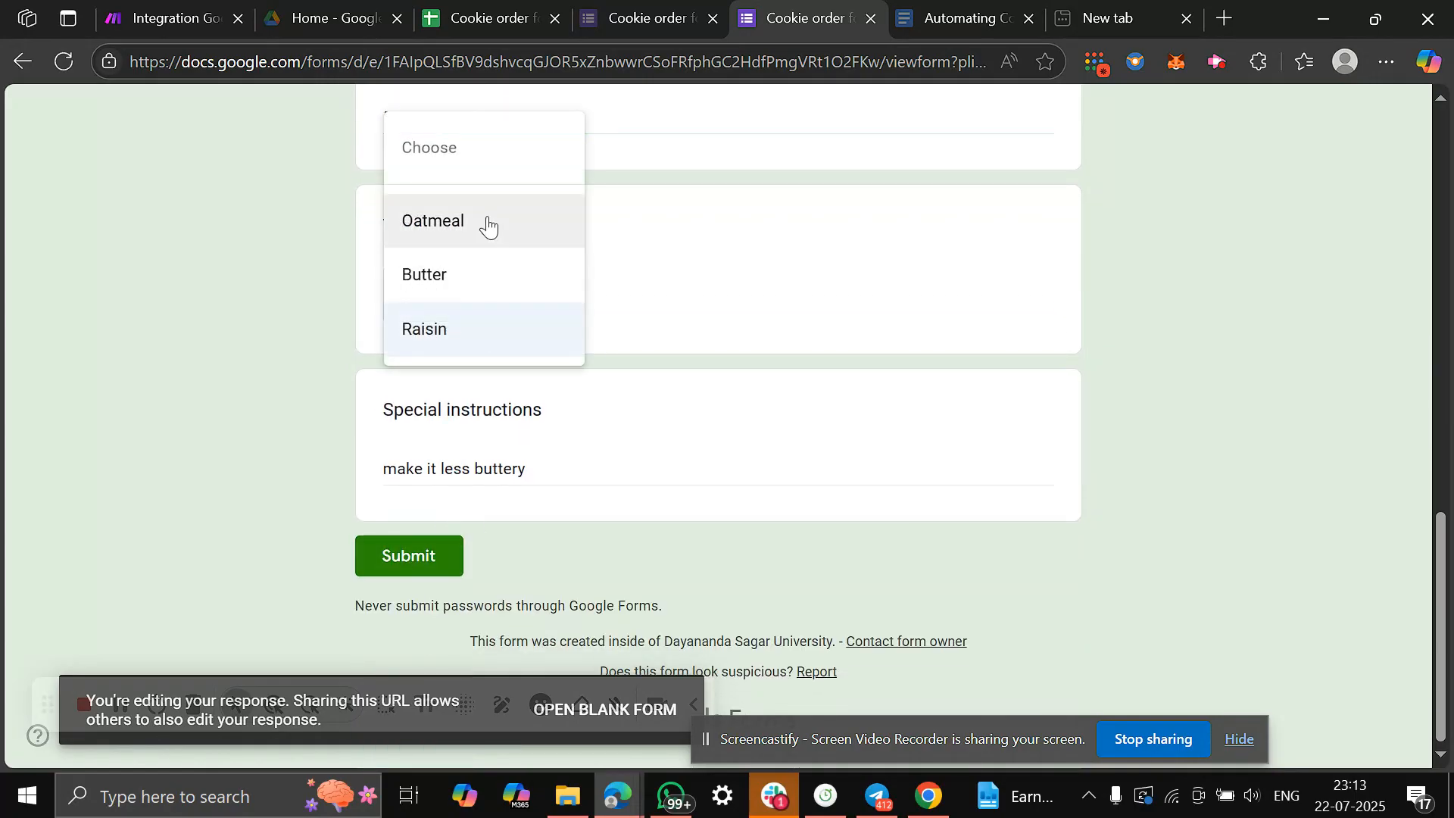
left_click(487, 222)
Change the special instructions to "make it milky" and submit the cookie order response.
left_click_drag(533, 467, 440, 469)
type("milk")
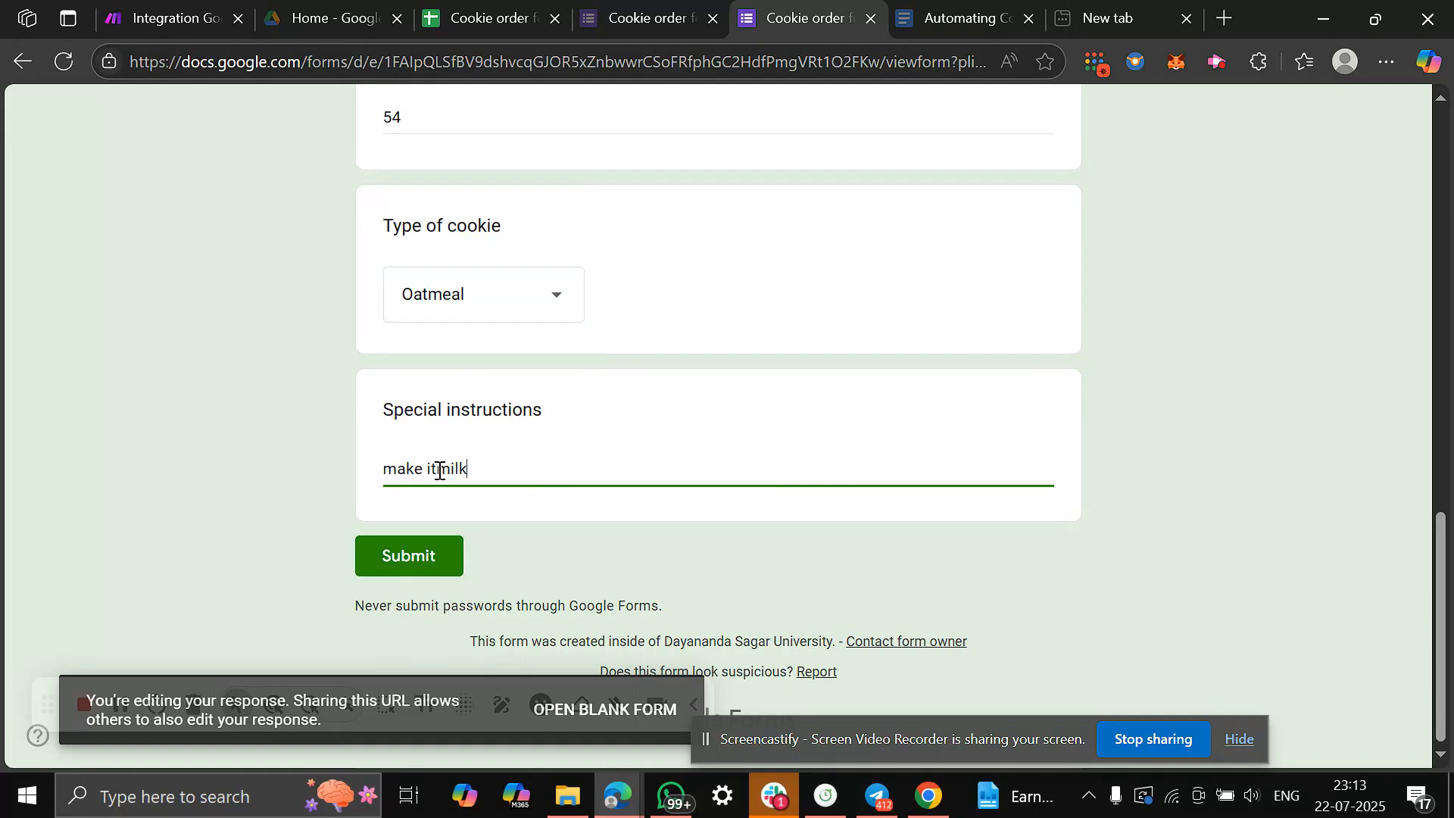
type("y")
left_click(439, 464)
left_click(413, 554)
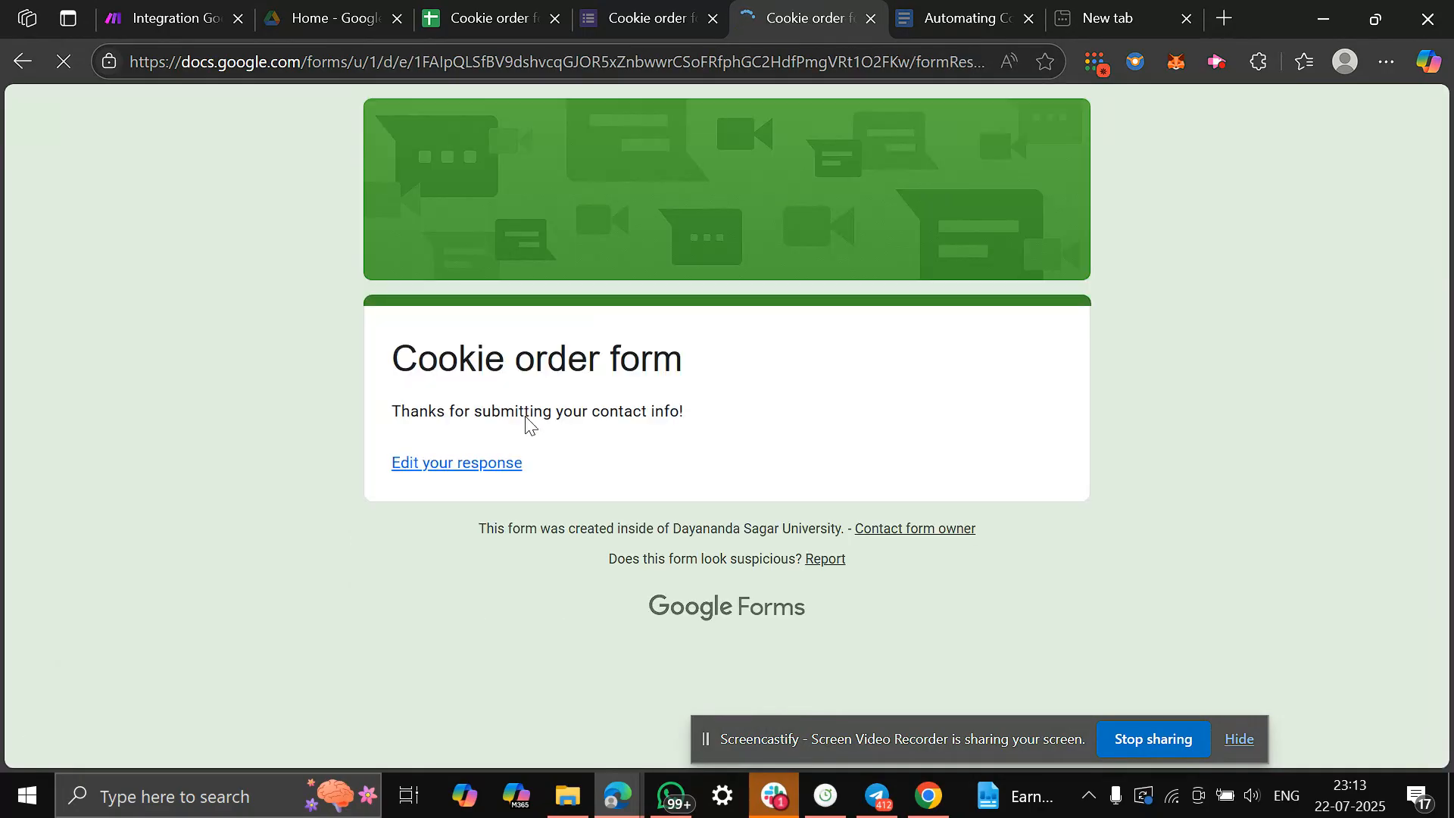
Check the test1 order in the Form Responses 1 sheet, and run the Integration Google Forms scenario once in Make.
left_click(529, 9)
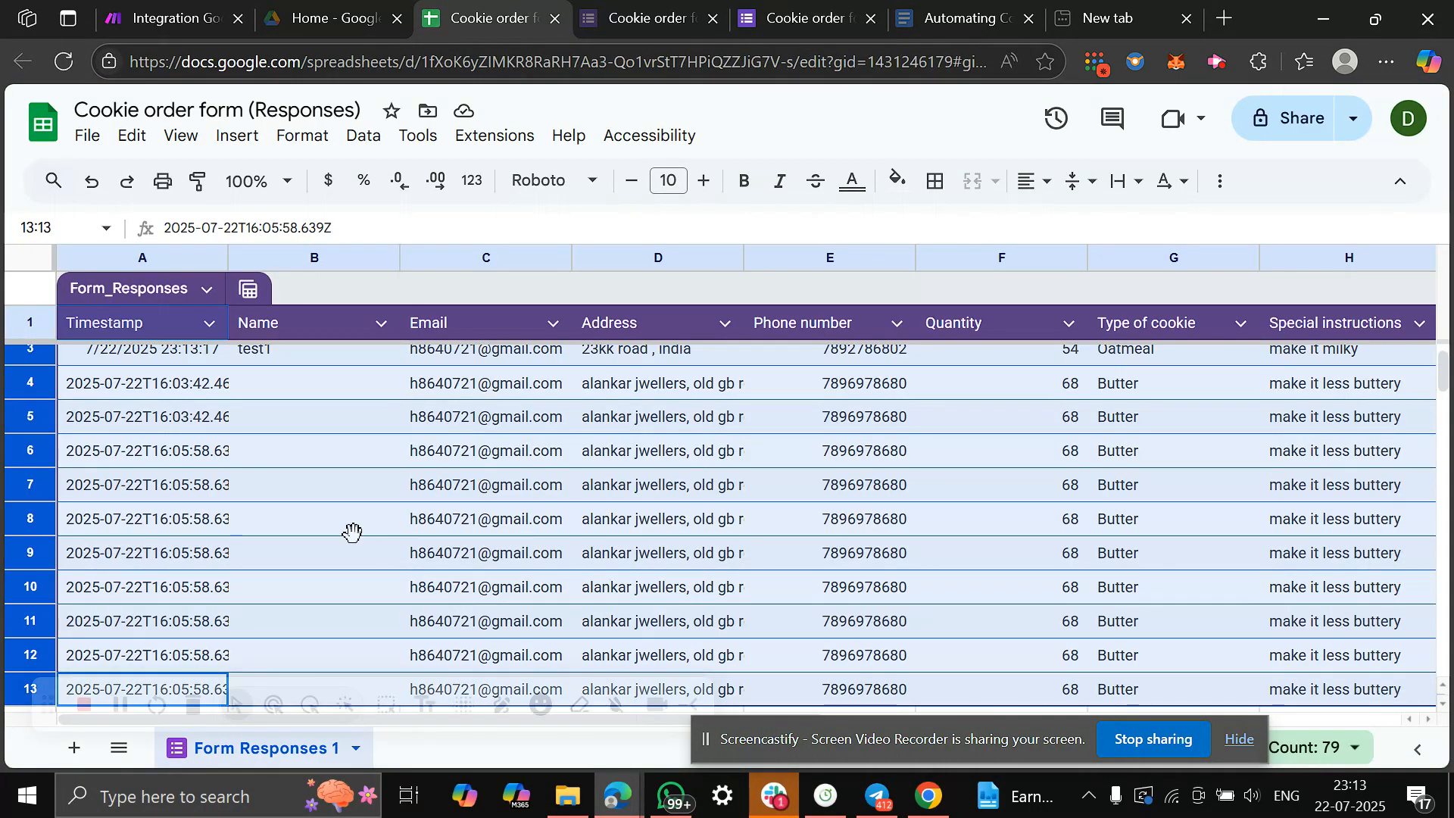
scroll(352, 532, "up", 1)
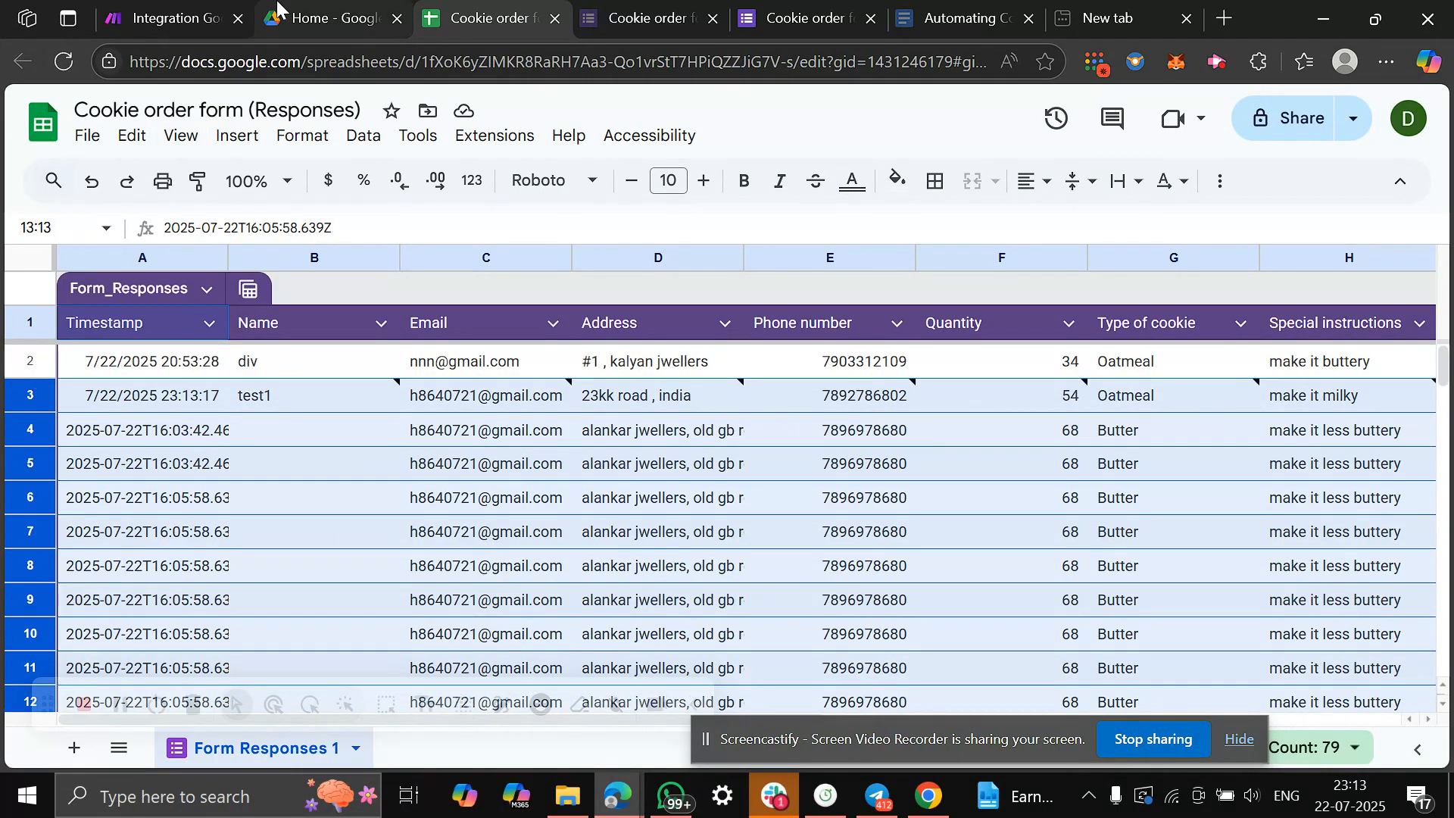
left_click(143, 9)
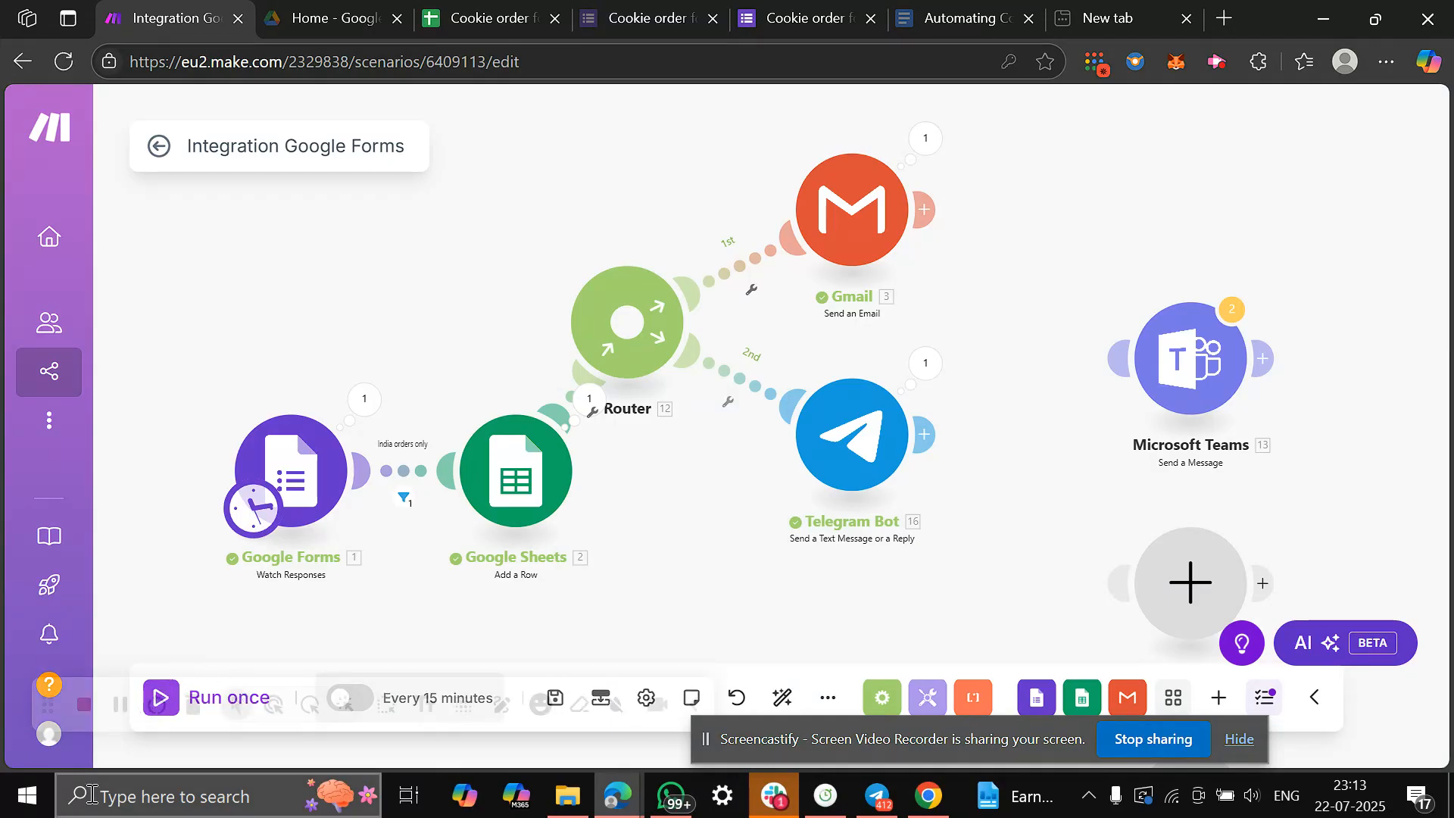
left_click_drag(54, 708, 149, 742)
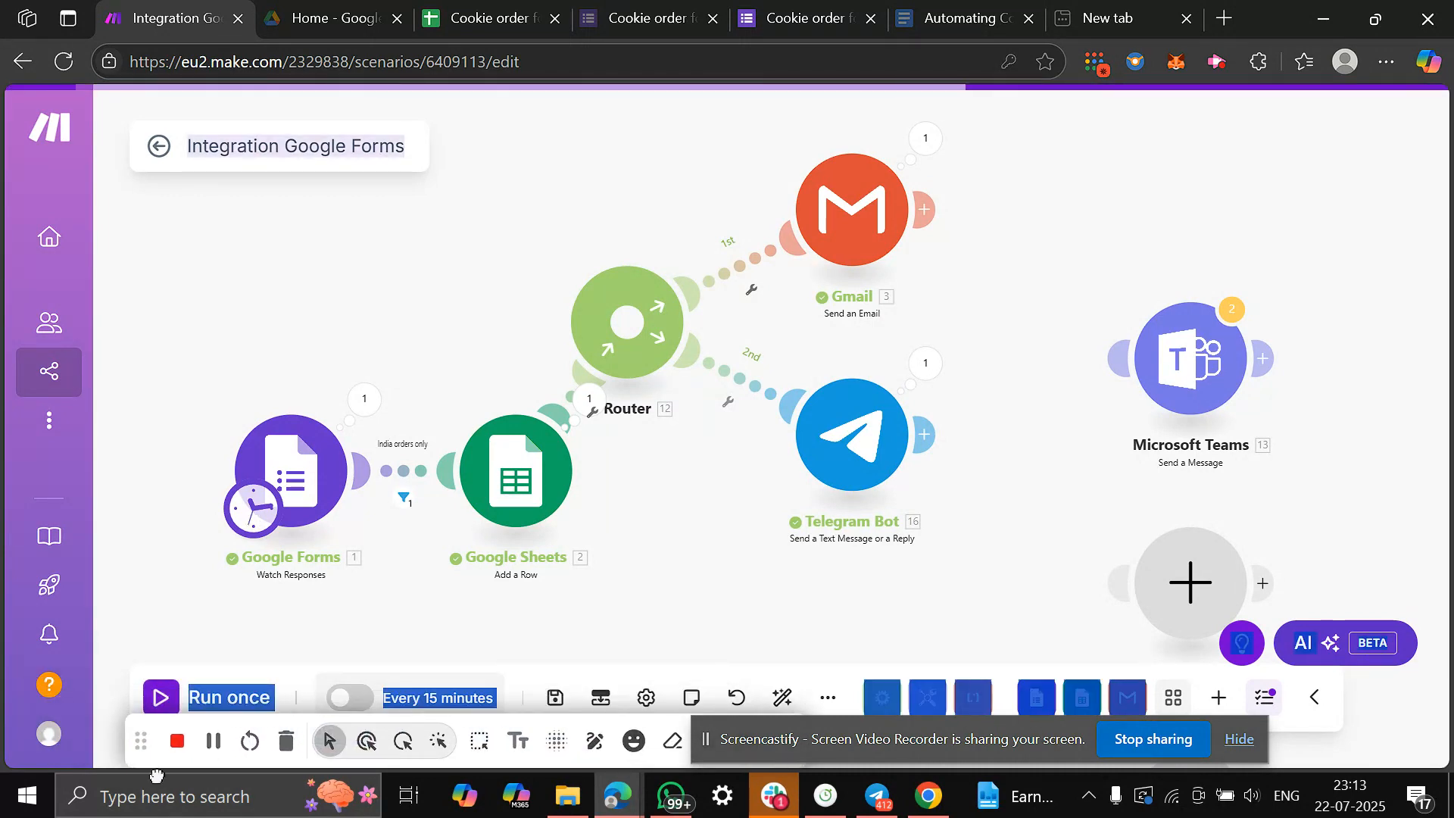
left_click(159, 699)
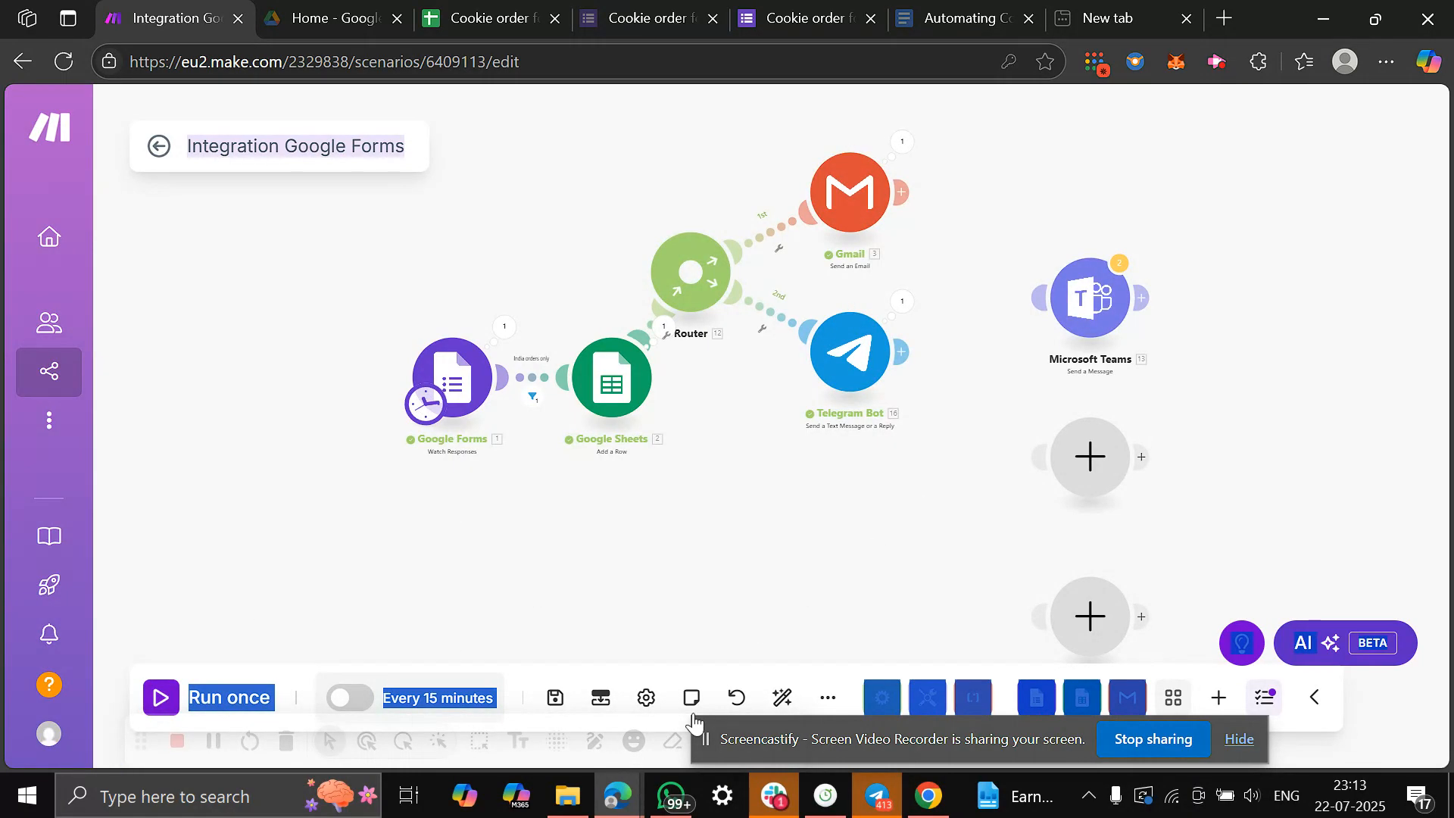
Switch to Telegram and examine the latest cookie order message in the testing agent channel.
mouse_move(874, 799)
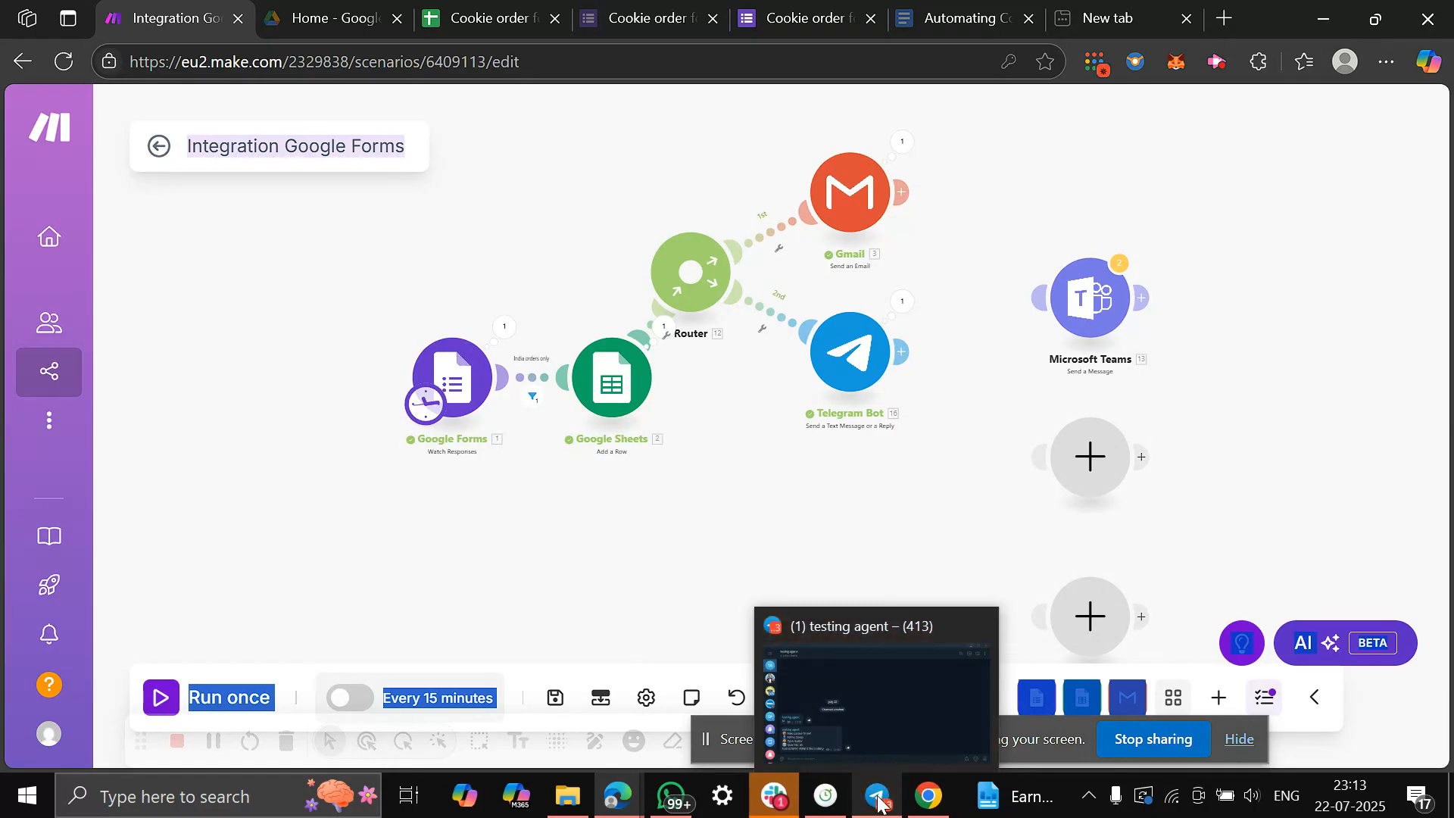
left_click(875, 799)
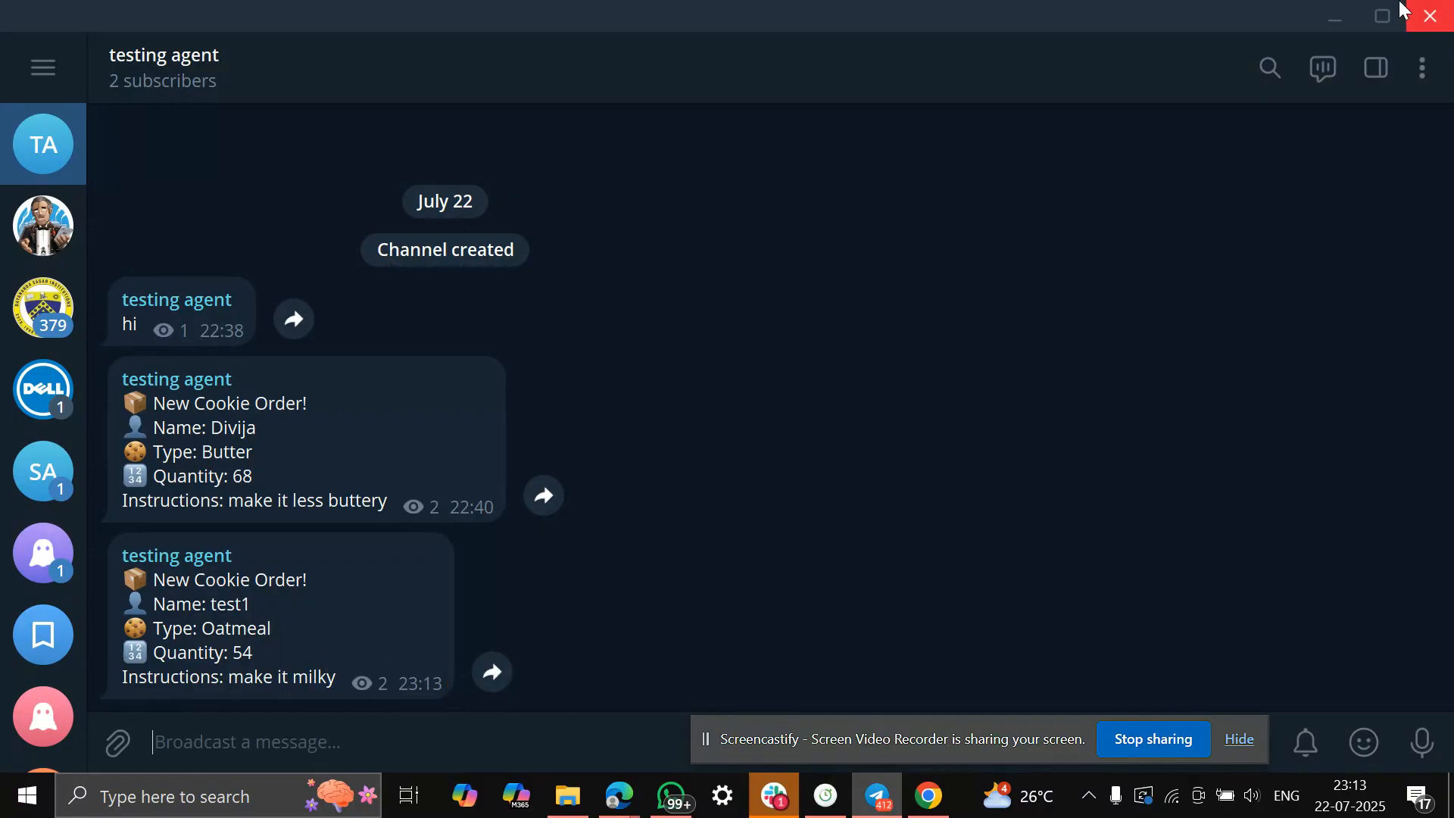
Switch from Telegram back to the browser and open the university account's Gmail inbox in the empty new tab.
left_click(1335, 18)
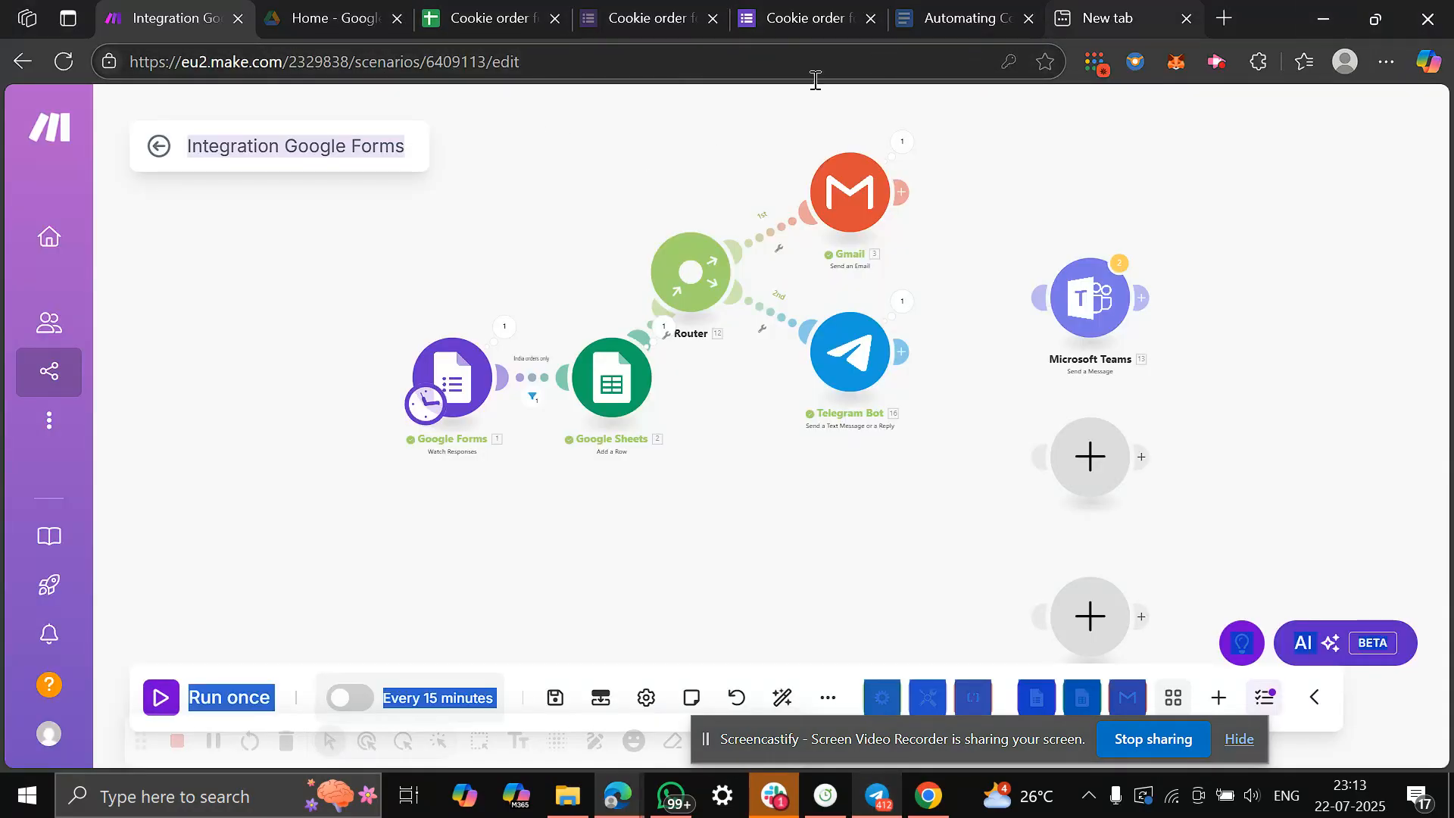
key("ctrl+9")
key("BackSpace")
key("BackSpace")
key("BackSpace")
key("BackSpace")
key("BackSpace")
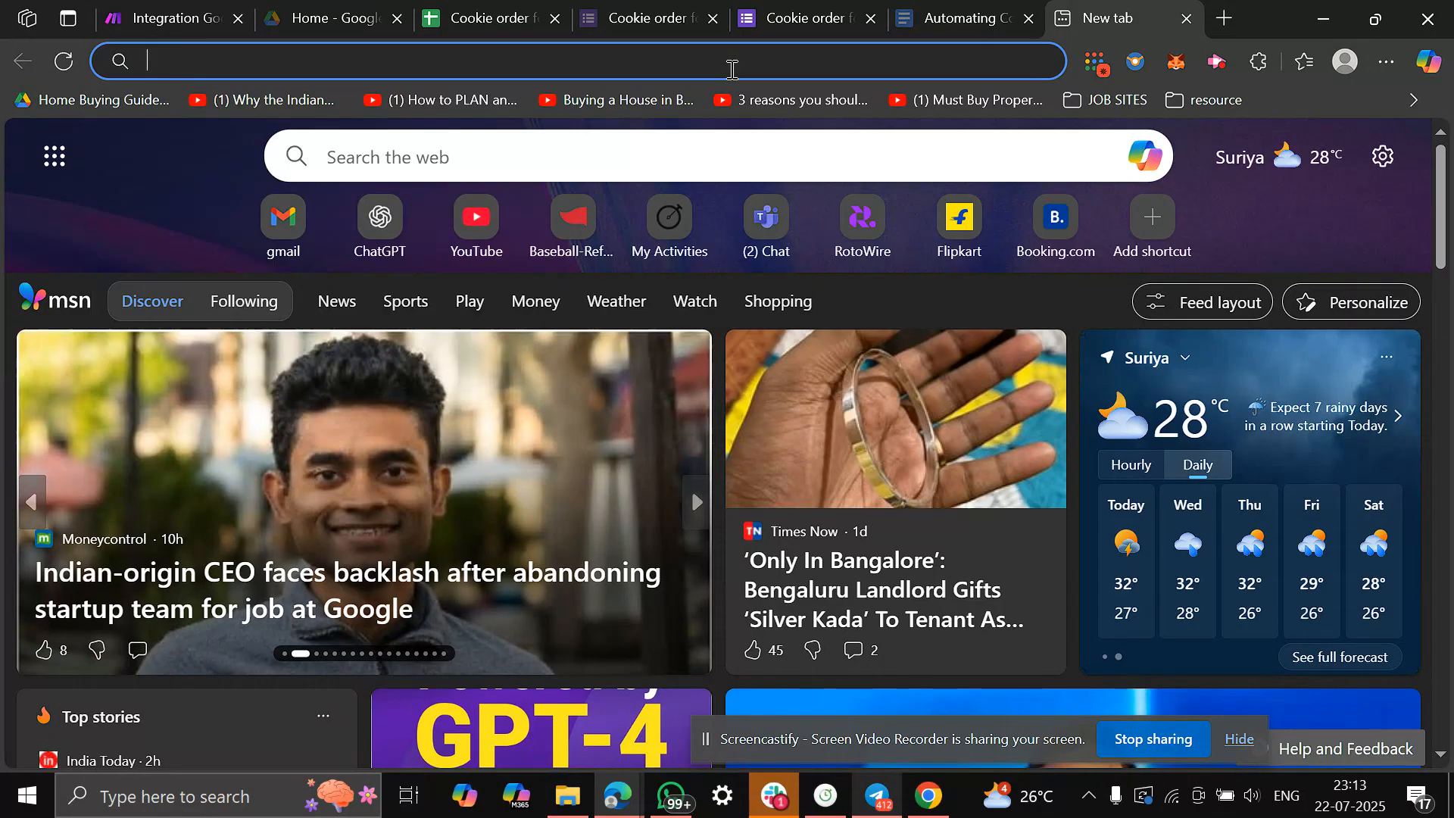
type("eng")
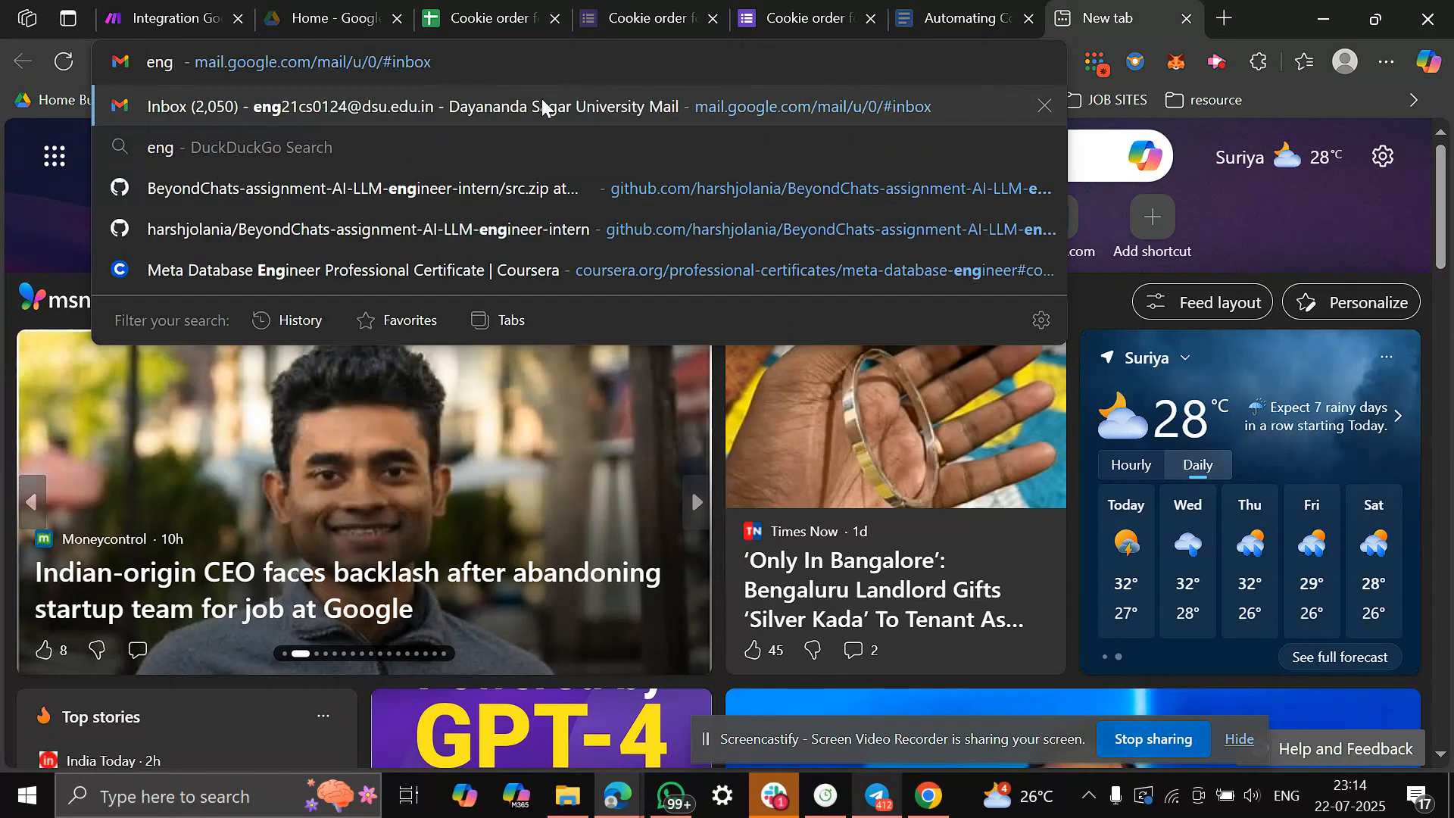
left_click(470, 108)
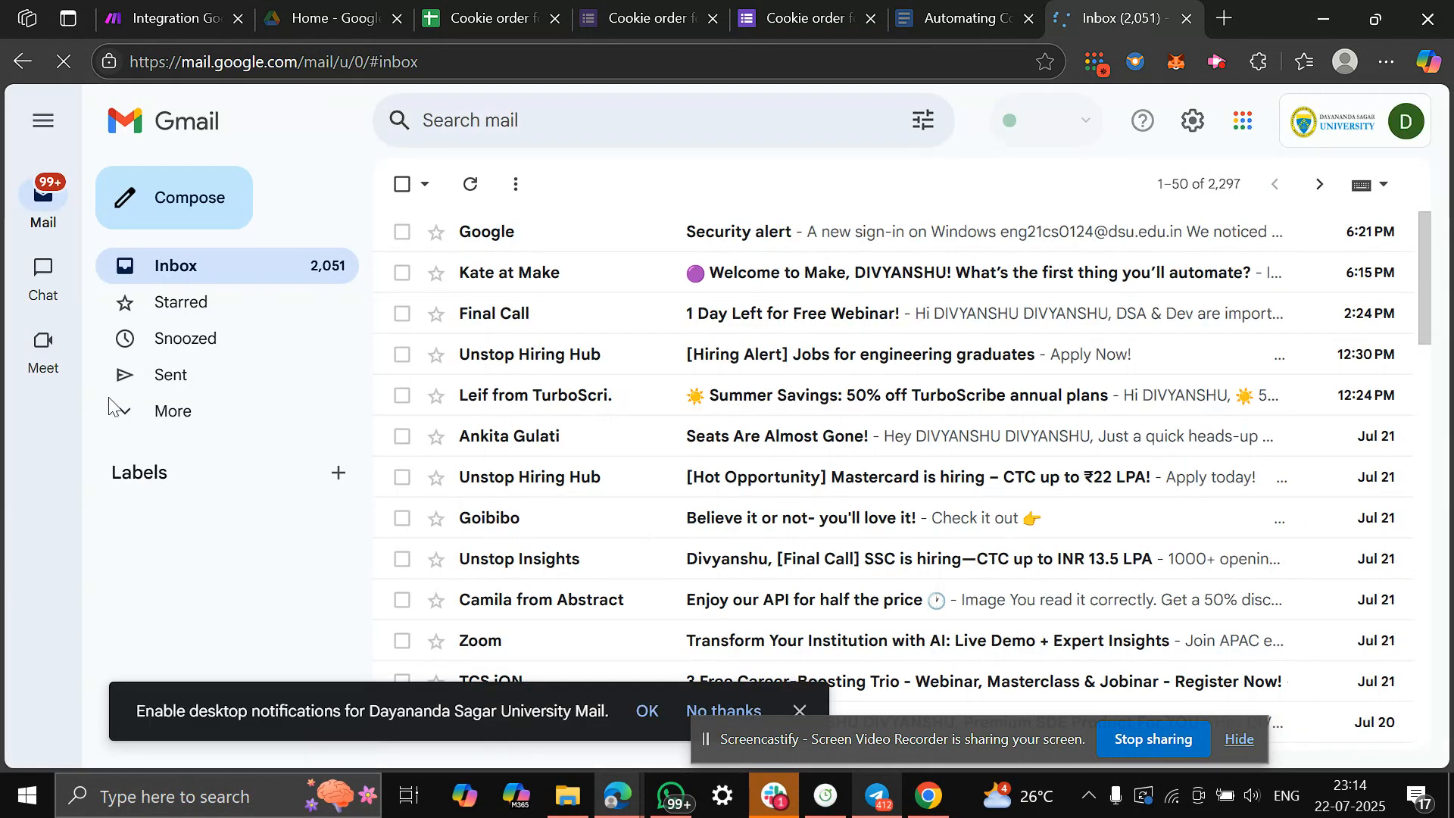
Read the latest "Thankyou for your order" email for test1 in All Mail, and return to the Integration Google Forms scenario in Make.
left_click(43, 123)
mouse_move(234, 447)
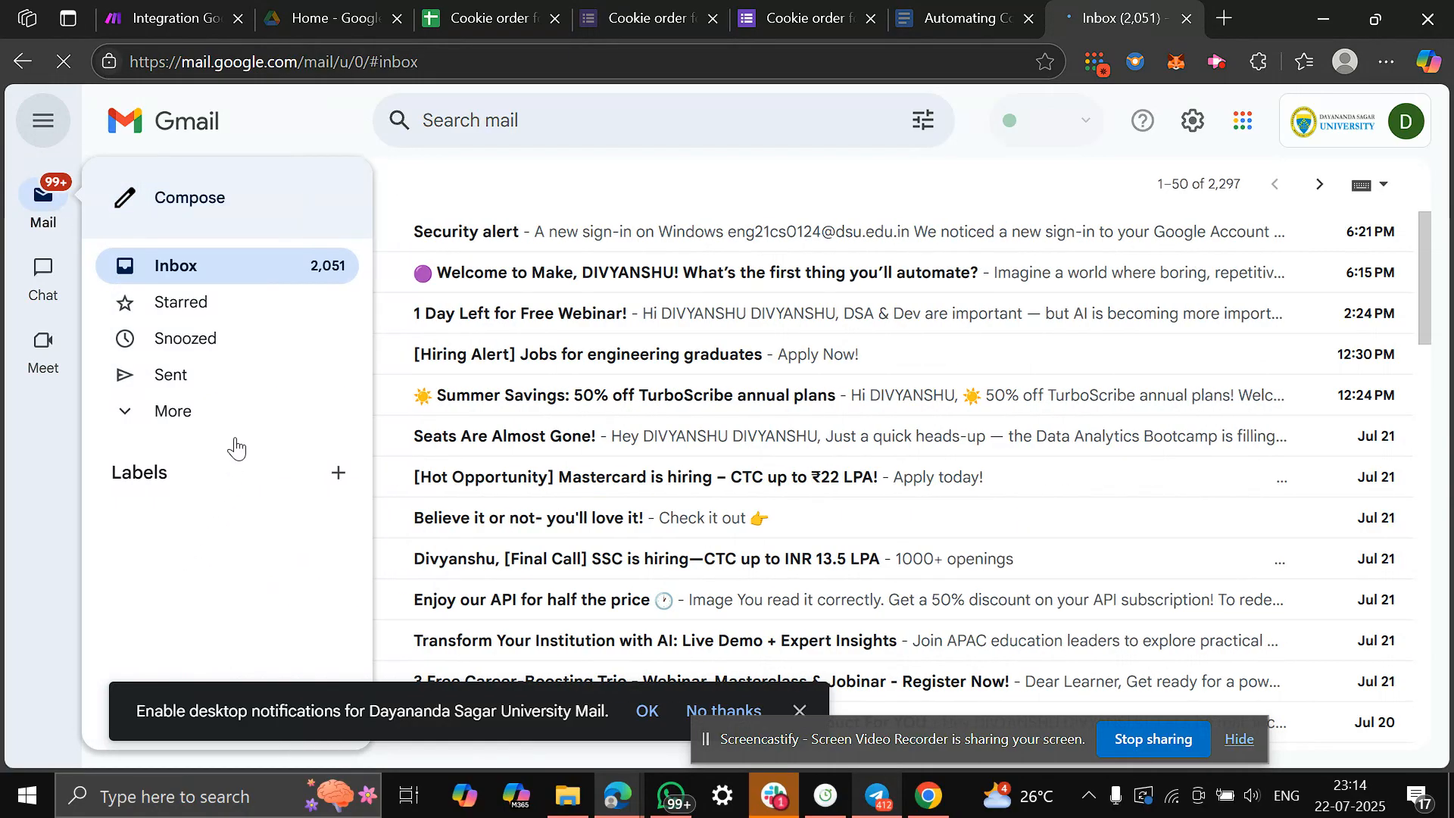
left_click(208, 412)
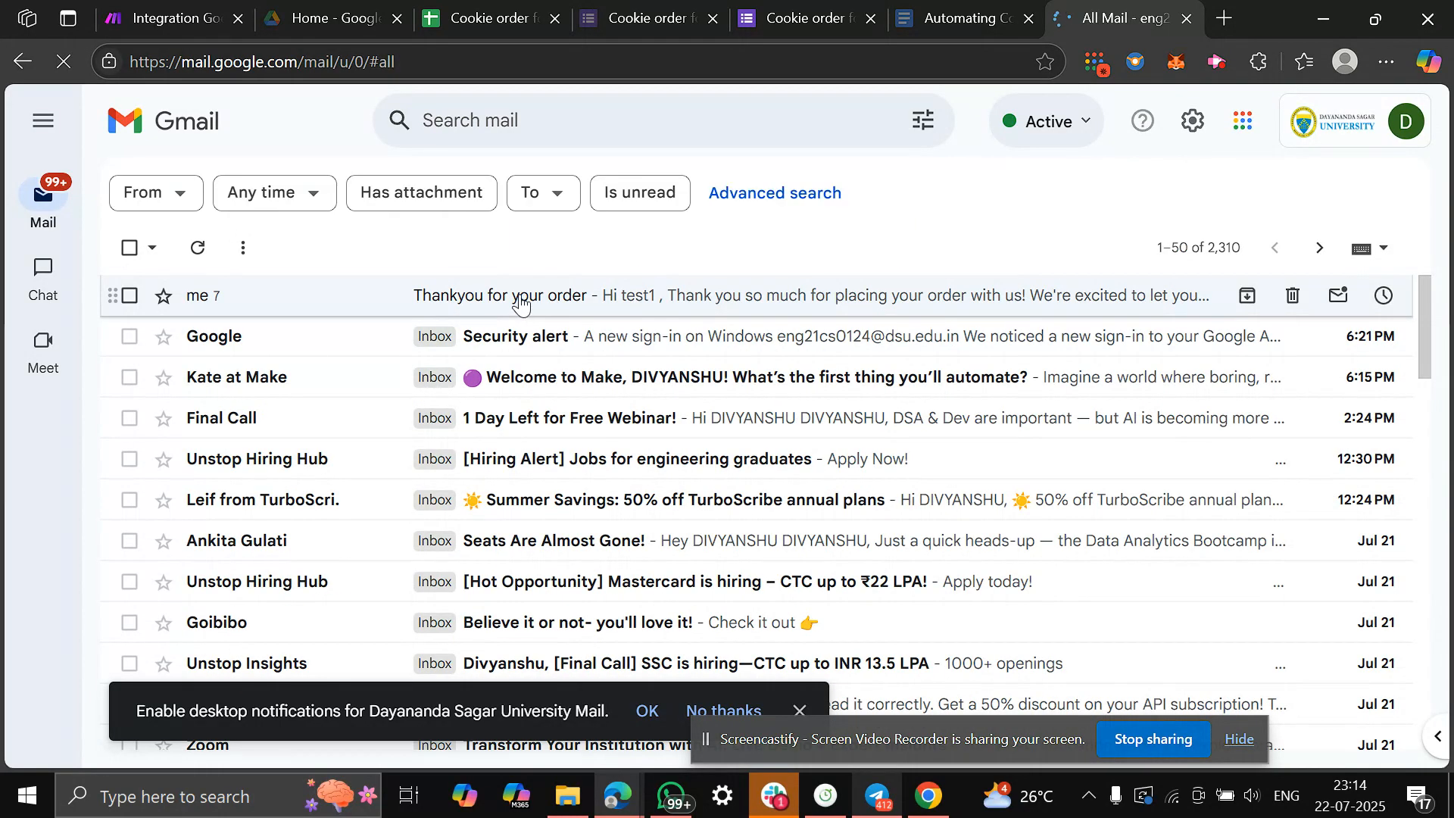
left_click(521, 302)
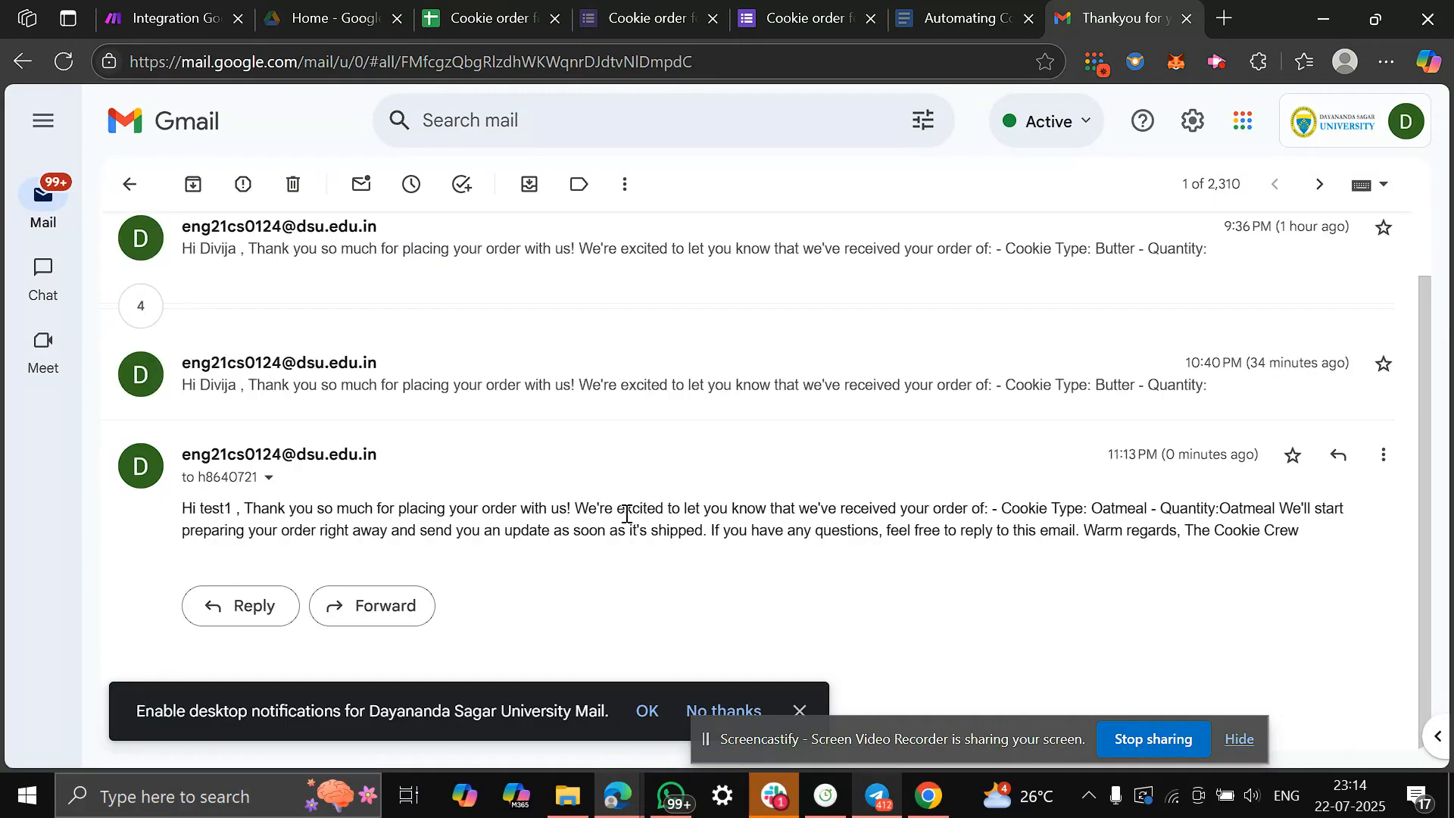
left_click(229, 9)
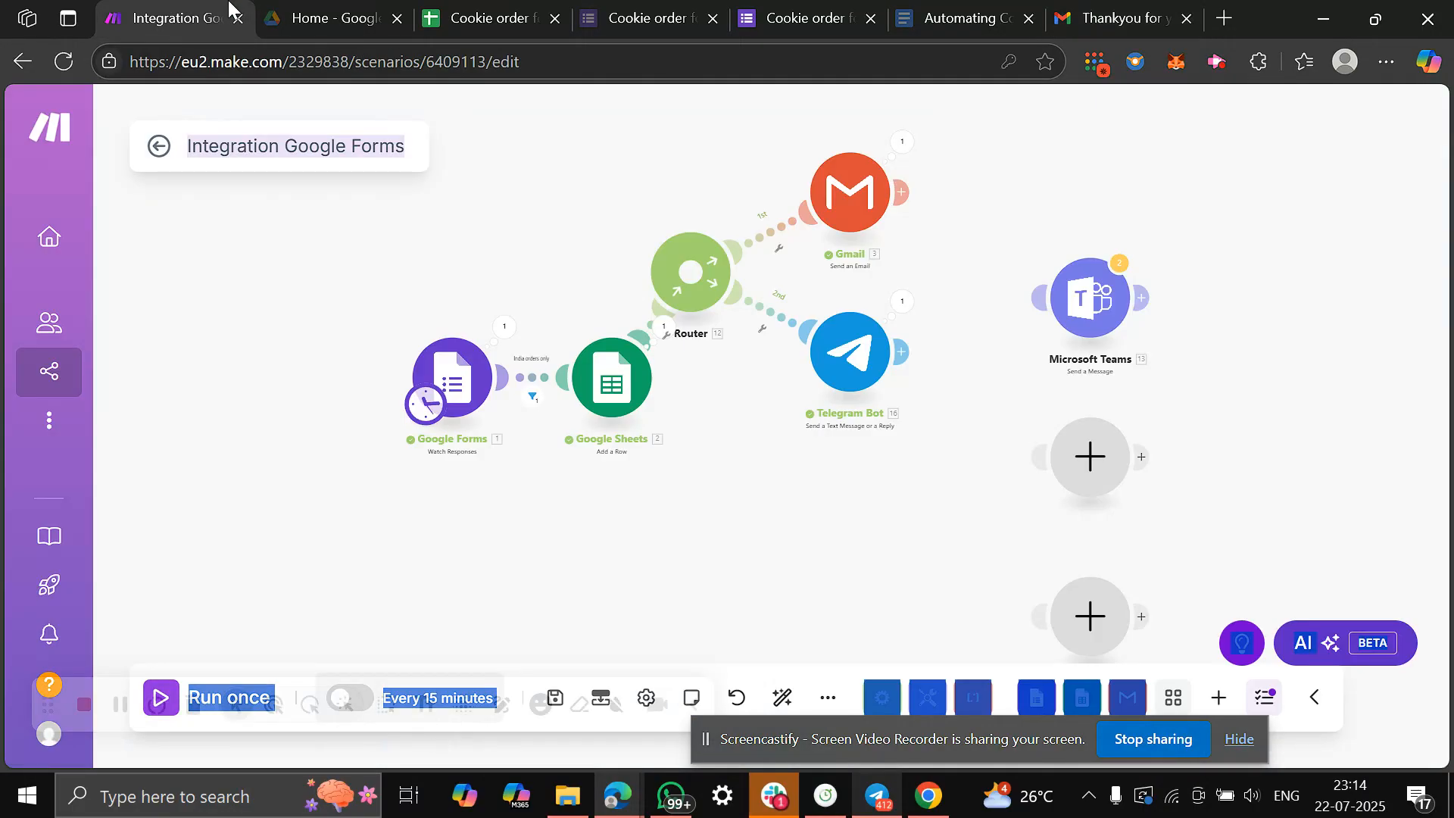